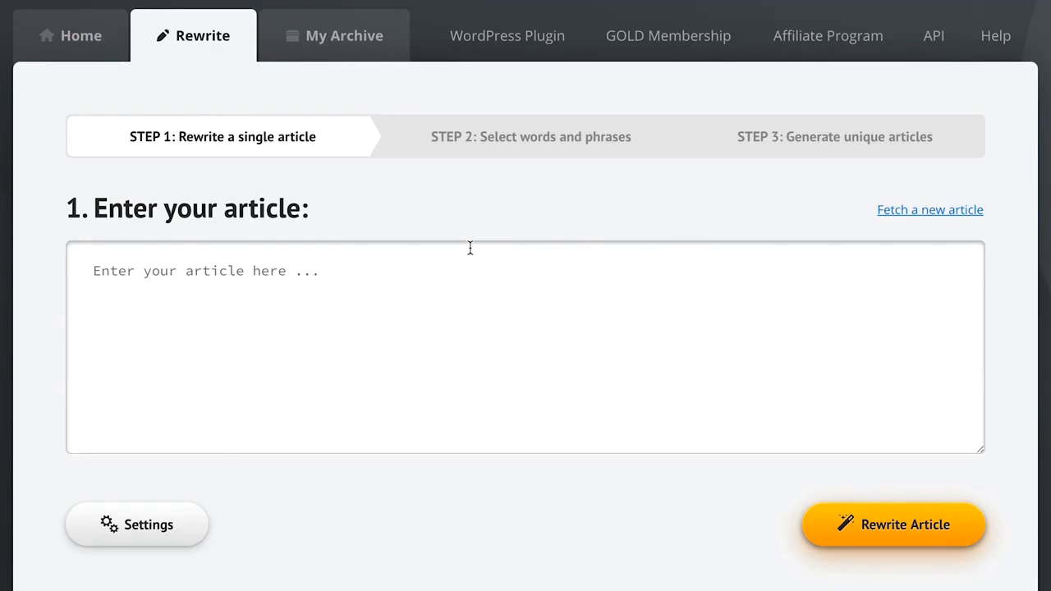
Fetch articles for "guitar lessons" and insert "Learning the Basics of the Guitar" as the article
{"action": "left_click", "coordinate": [112, 278]}
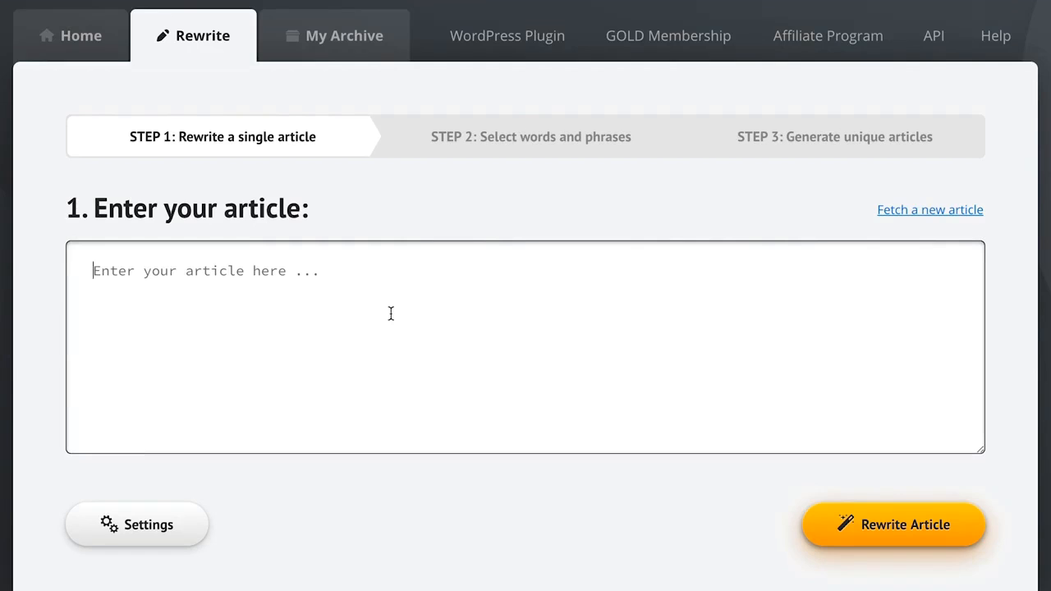
{"action": "left_click", "coordinate": [618, 222]}
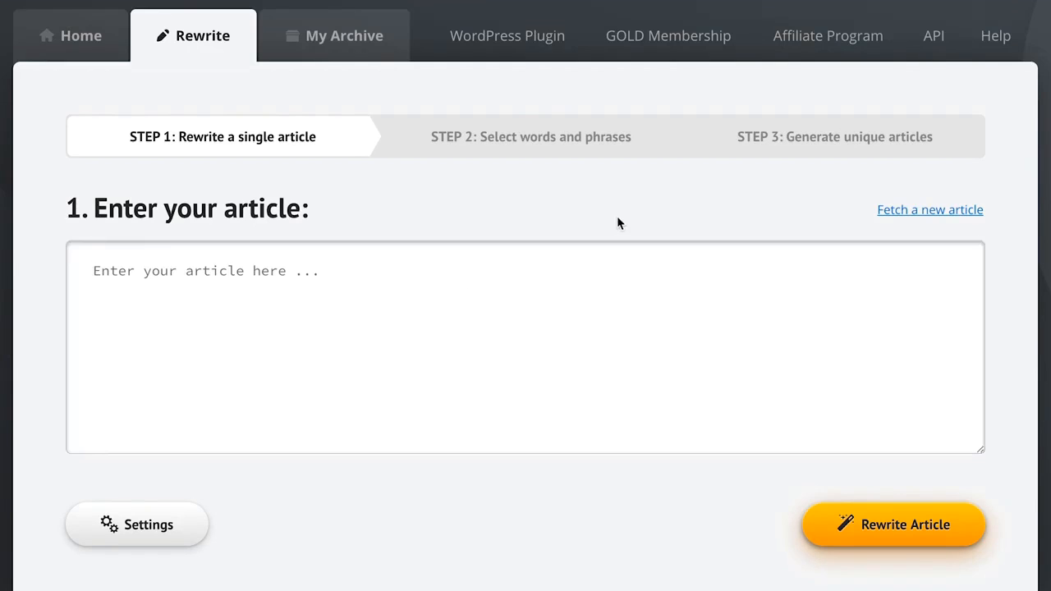
{"action": "left_click", "coordinate": [894, 216]}
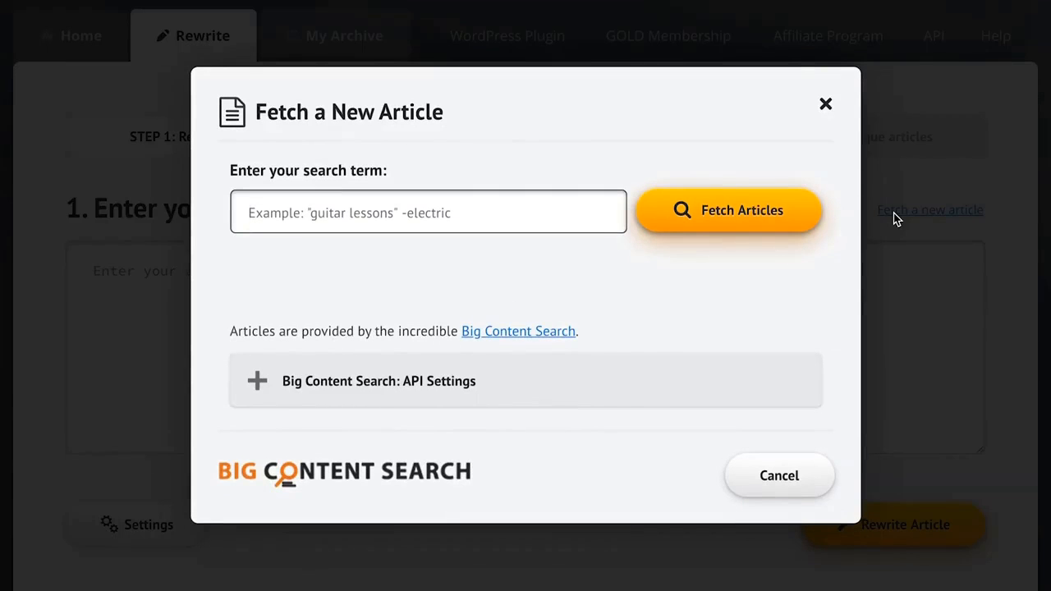
{"action": "type", "text": "guitar lessons"}
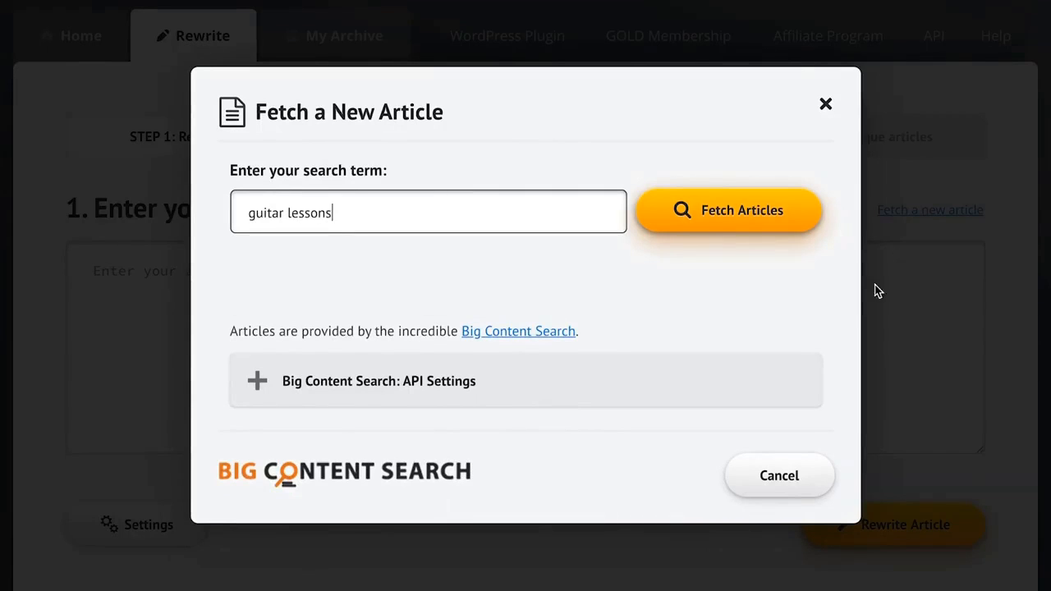
{"action": "left_click", "coordinate": [775, 216]}
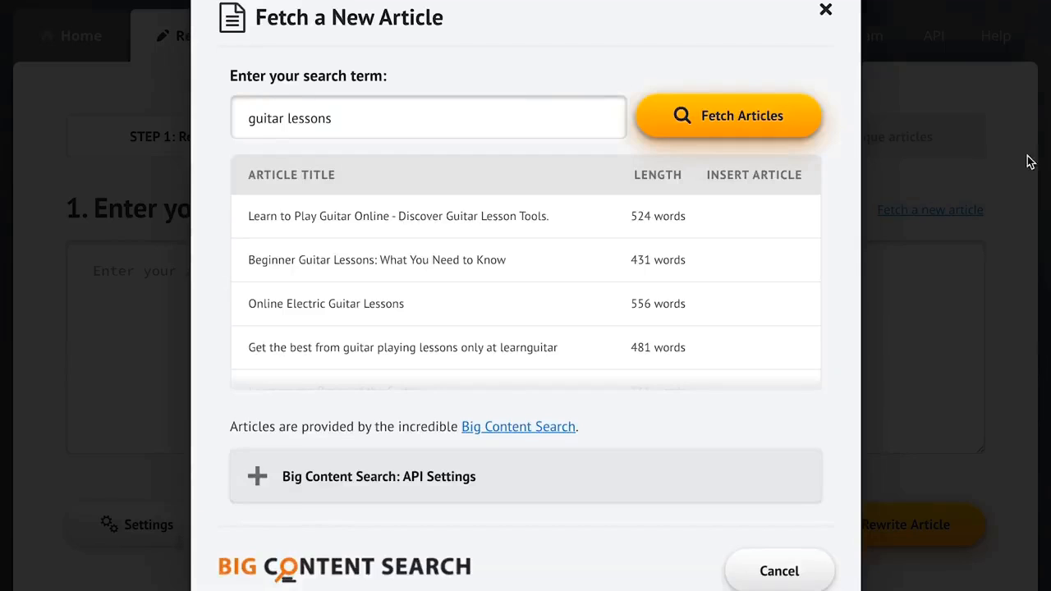
{"action": "scroll", "coordinate": [668, 277], "scroll_direction": "down", "scroll_amount": 3}
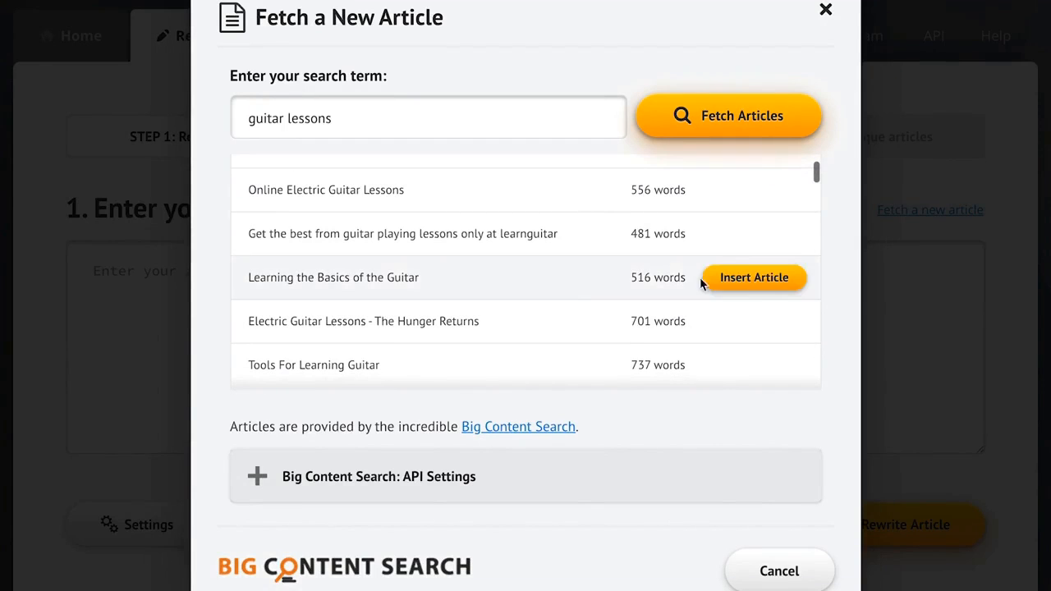
{"action": "left_click", "coordinate": [764, 277]}
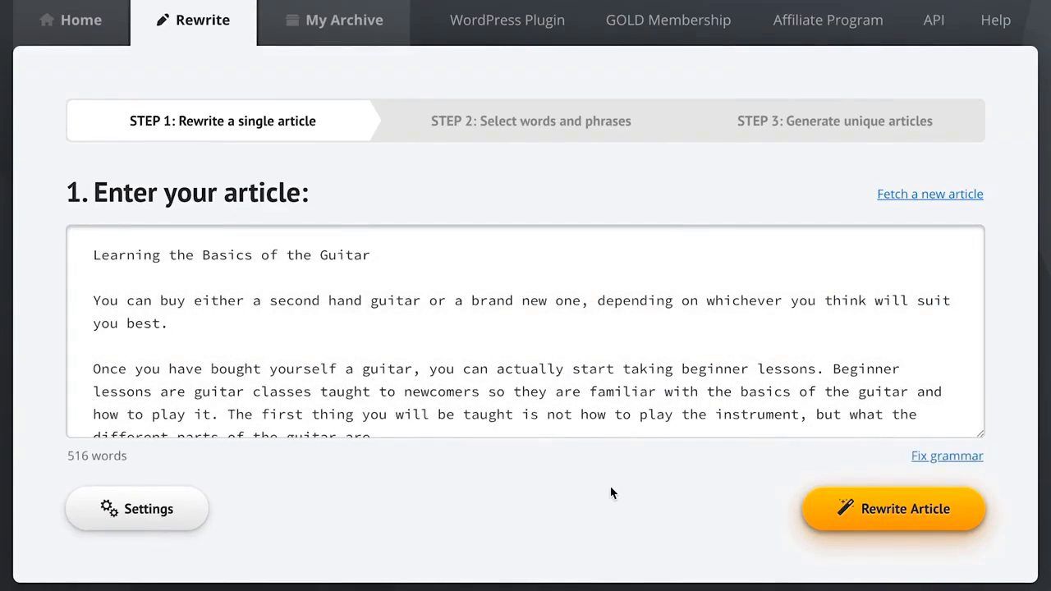
Add two sentences above the article title: one about reading while the kids book the vacation, one ending "drink wine, beer, or whiskey."
{"action": "left_click", "coordinate": [93, 256]}
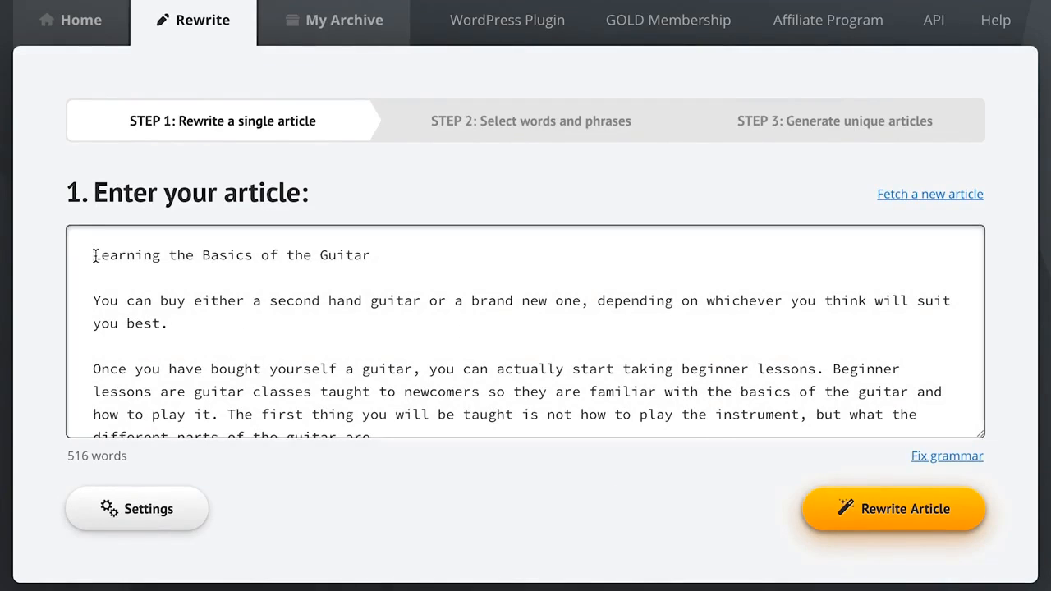
{"action": "type", "text": "John can relax and read a book because his kids can book the vacation for him.  Once it's booked, he will enjoy an excellent movie and drink wine, beer, or whiskey."}
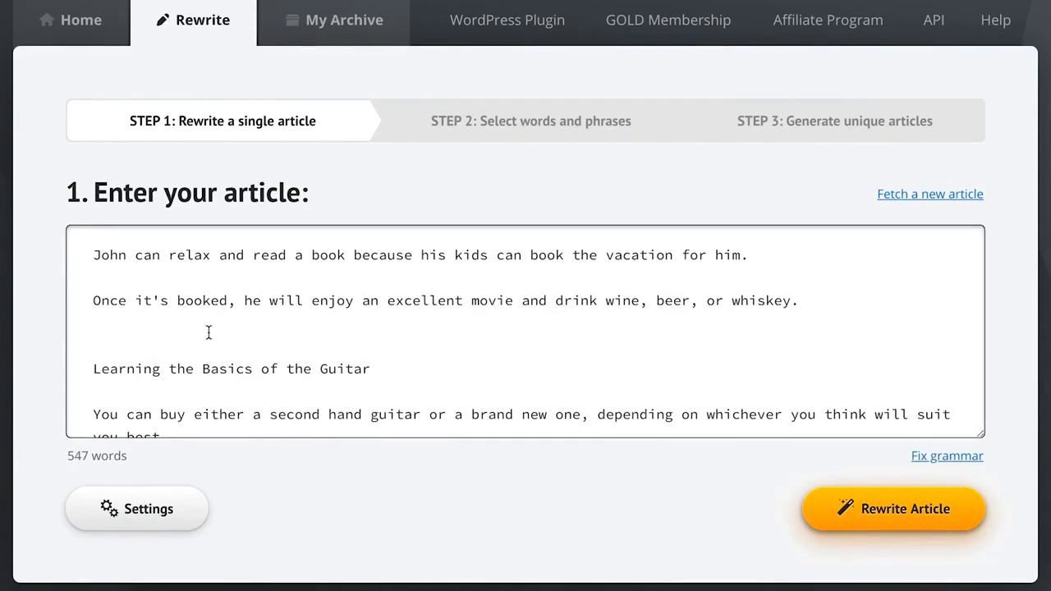
{"action": "left_click", "coordinate": [552, 484]}
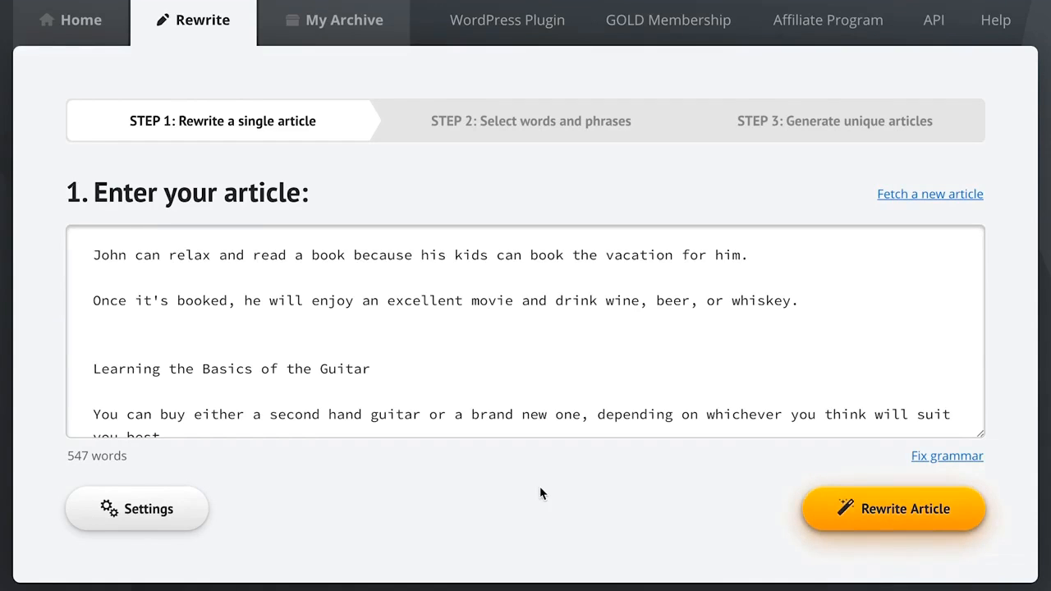
Enable automatic changing of the structure of phrases and sentences, view its explanation, and confirm the settings
{"action": "left_click", "coordinate": [131, 509]}
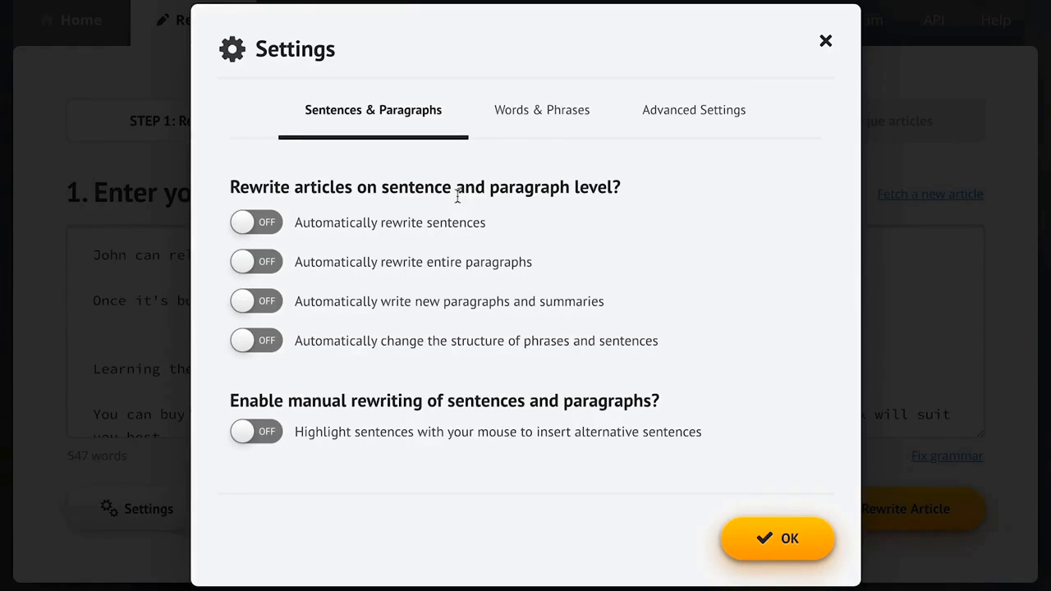
{"action": "left_click", "coordinate": [381, 348]}
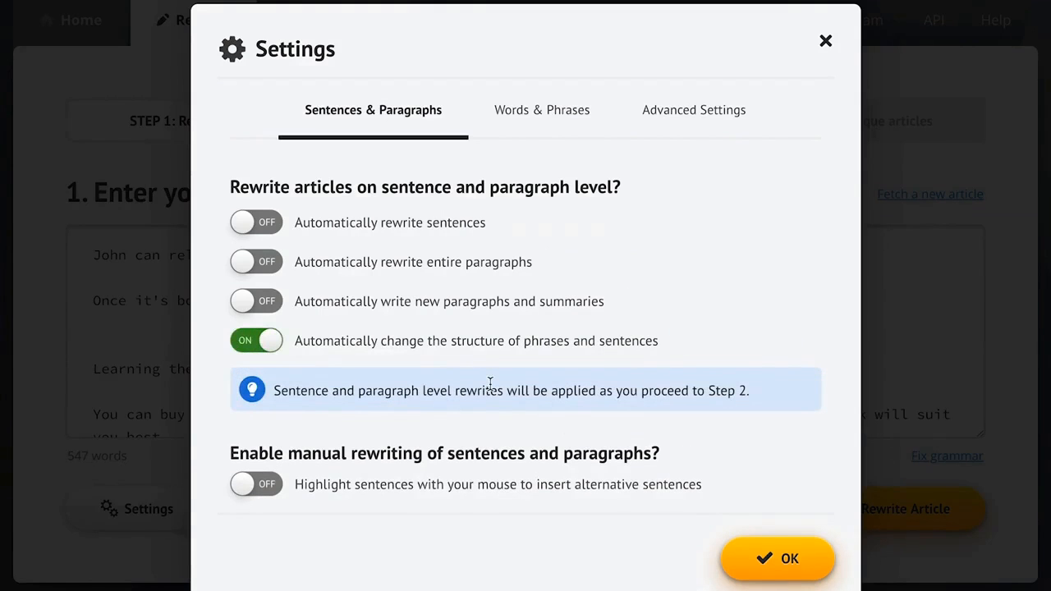
{"action": "mouse_move", "coordinate": [476, 342]}
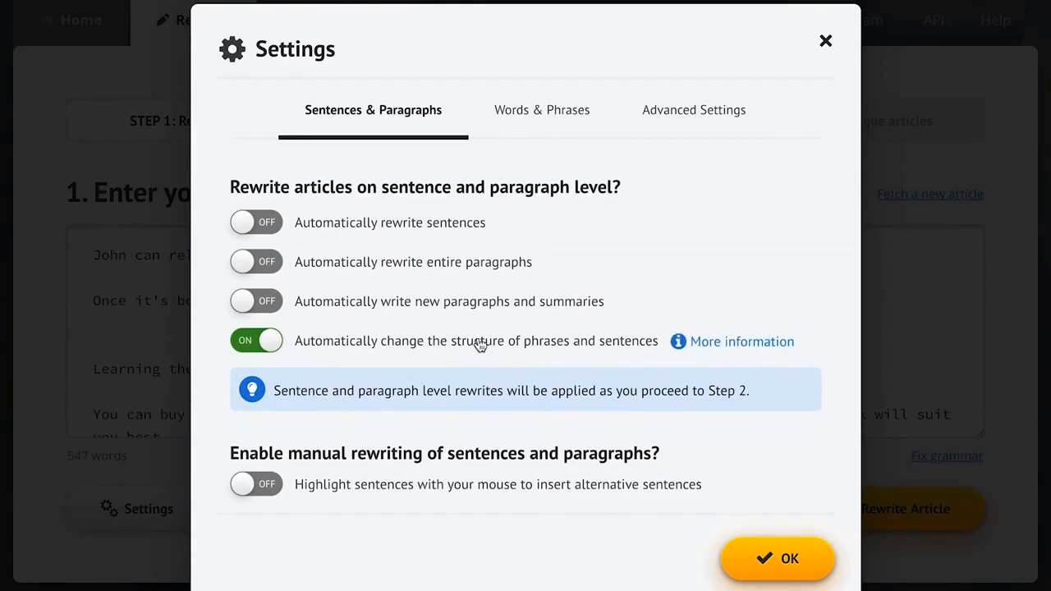
{"action": "left_click", "coordinate": [711, 343]}
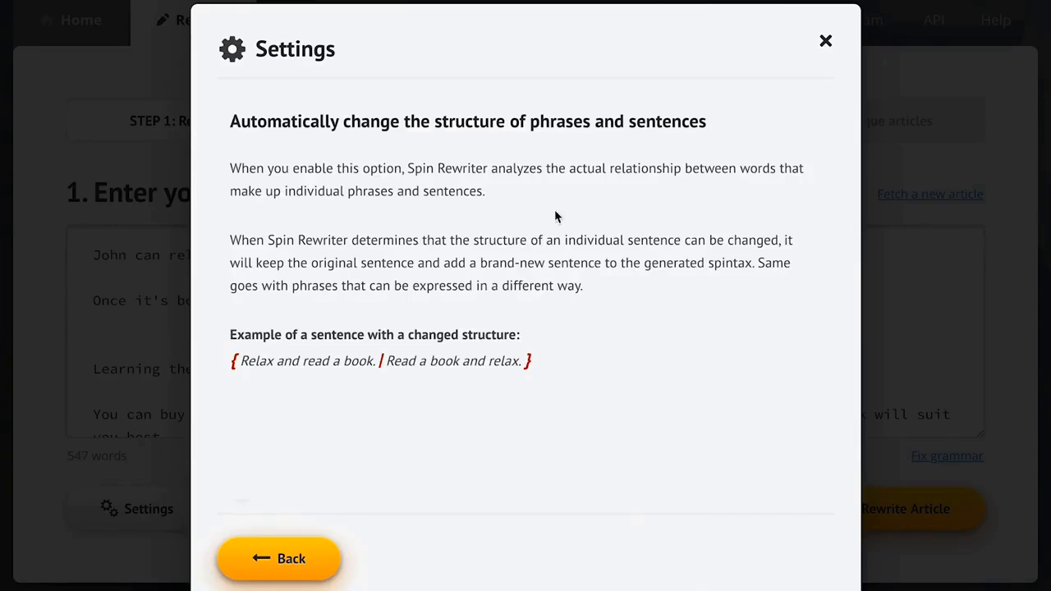
{"action": "left_click", "coordinate": [282, 559]}
{"action": "left_click", "coordinate": [528, 128]}
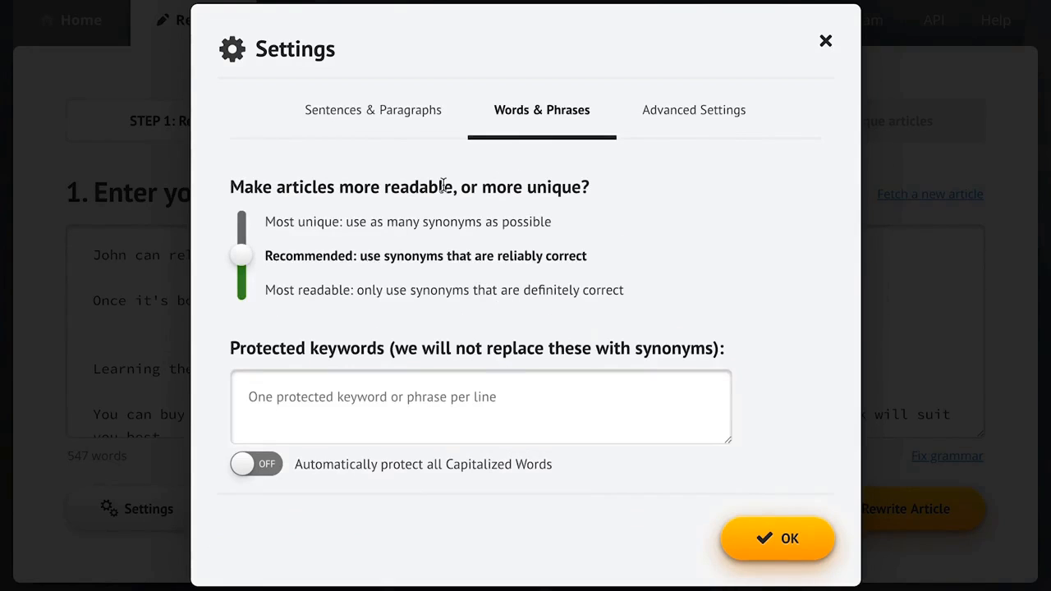
{"action": "left_click", "coordinate": [374, 113]}
{"action": "left_click", "coordinate": [788, 559]}
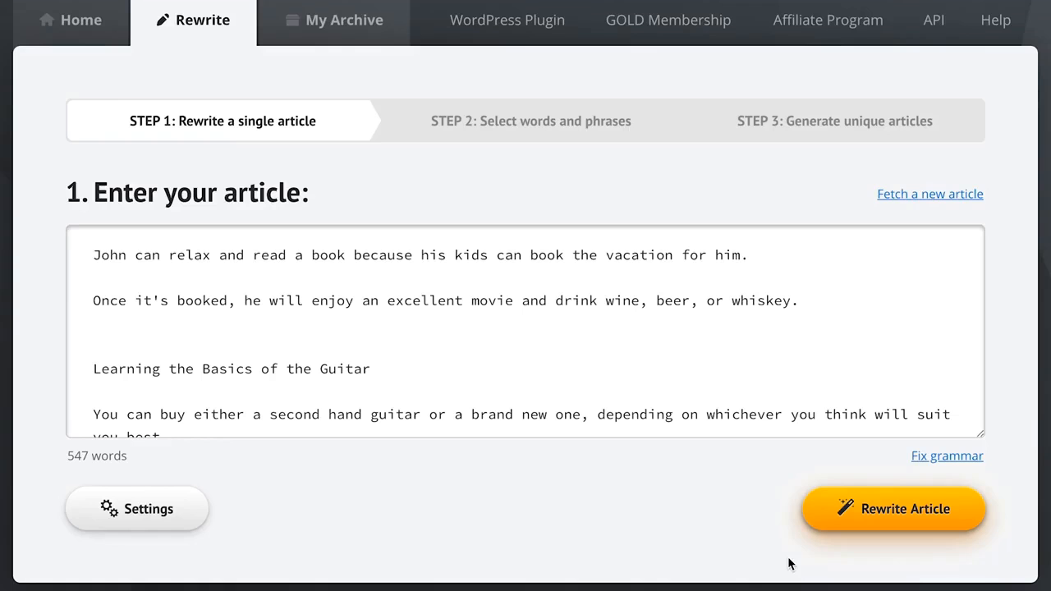
Start rewriting the article and add the synonyms "novel" to the first "book" and "make a reservation for" to the second
{"action": "left_click", "coordinate": [897, 513]}
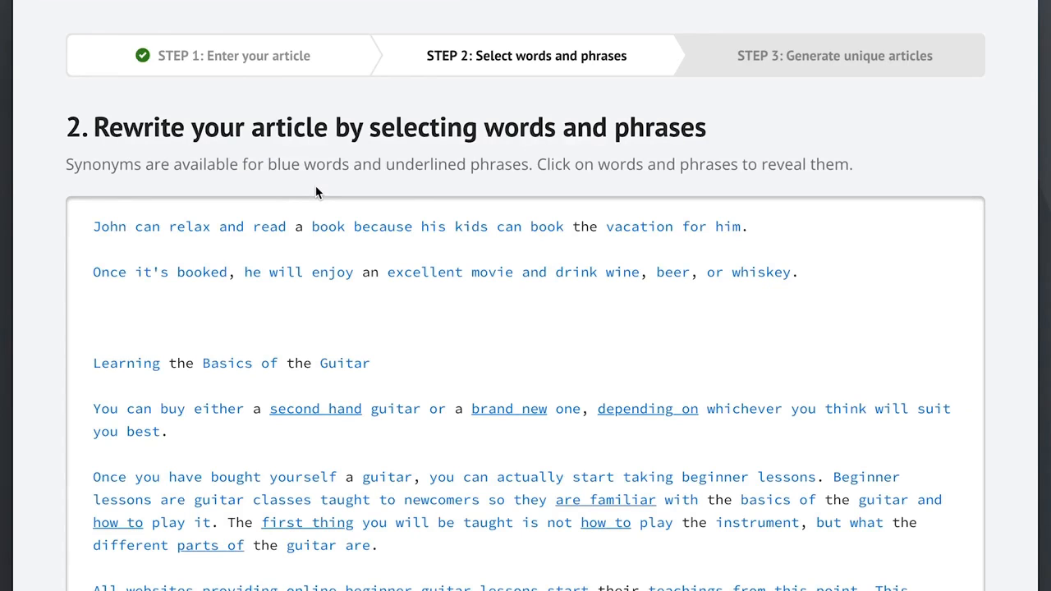
{"action": "left_click", "coordinate": [328, 229]}
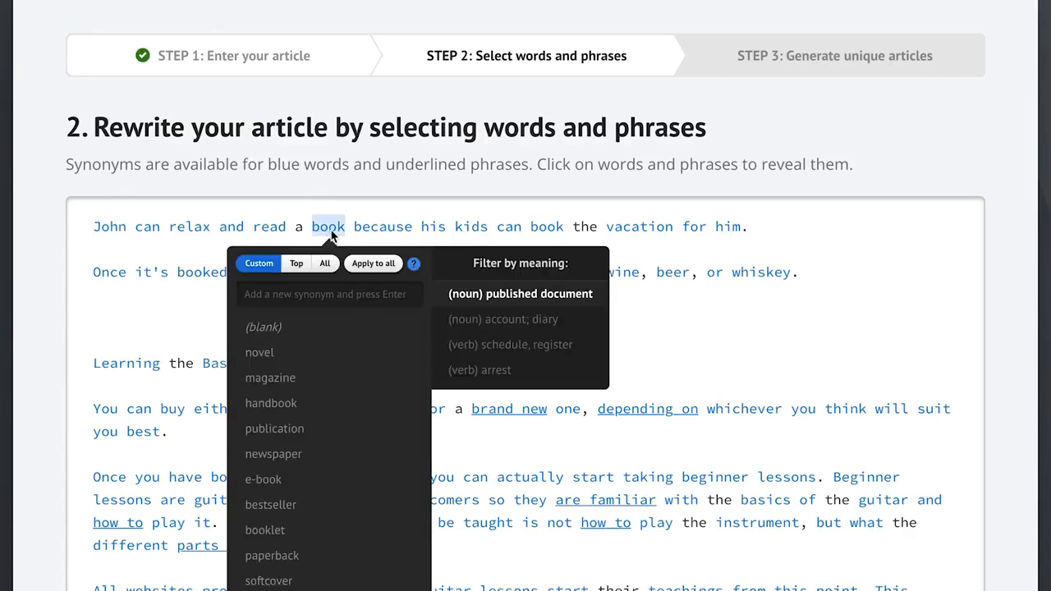
{"action": "left_click", "coordinate": [300, 355]}
{"action": "left_click", "coordinate": [189, 325]}
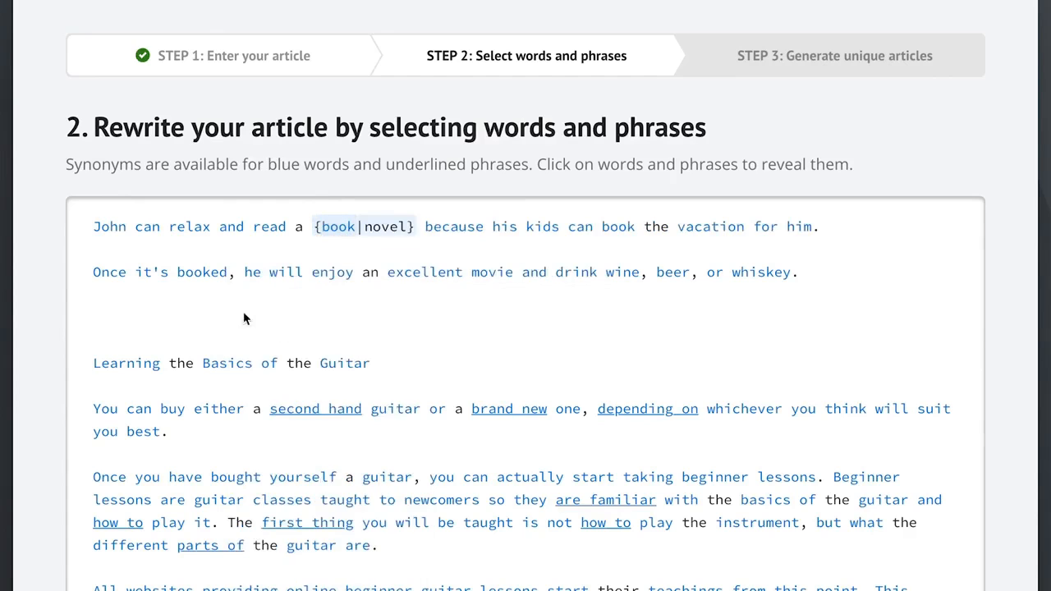
{"action": "left_click", "coordinate": [620, 227]}
{"action": "left_click", "coordinate": [584, 346]}
{"action": "left_click", "coordinate": [455, 326]}
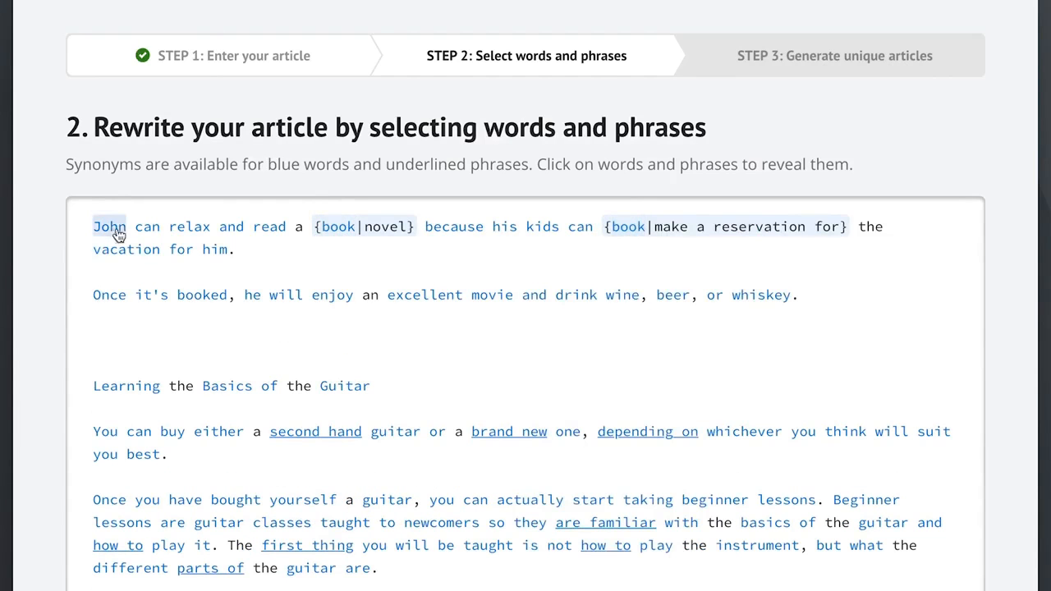
Add the synonym "is able to" to the first "can" and "are able to" to the second "can" in the opening sentence
{"action": "left_click", "coordinate": [148, 233]}
{"action": "left_click", "coordinate": [140, 355]}
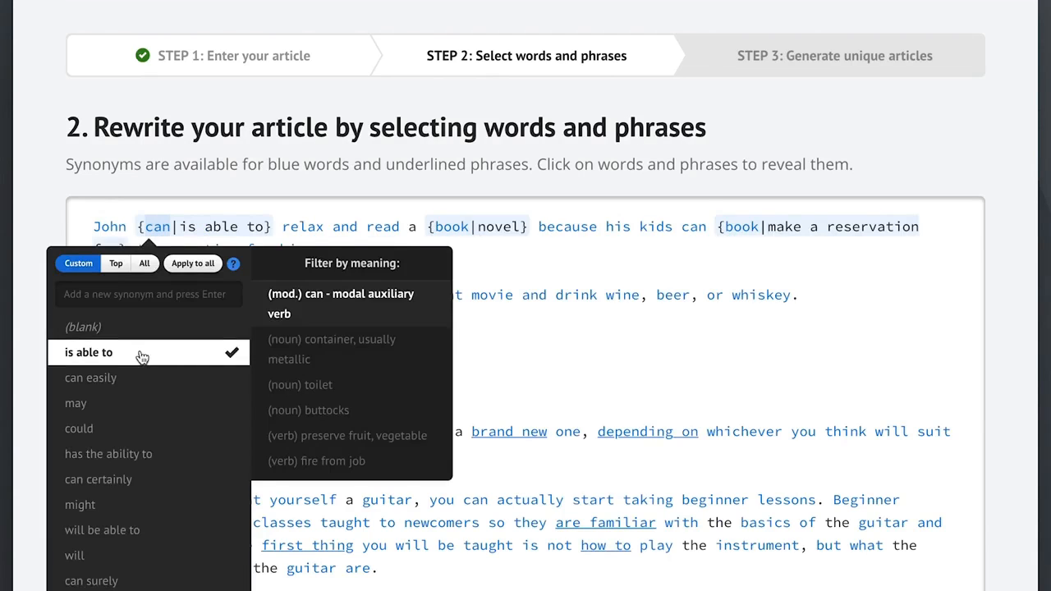
{"action": "left_click", "coordinate": [504, 354]}
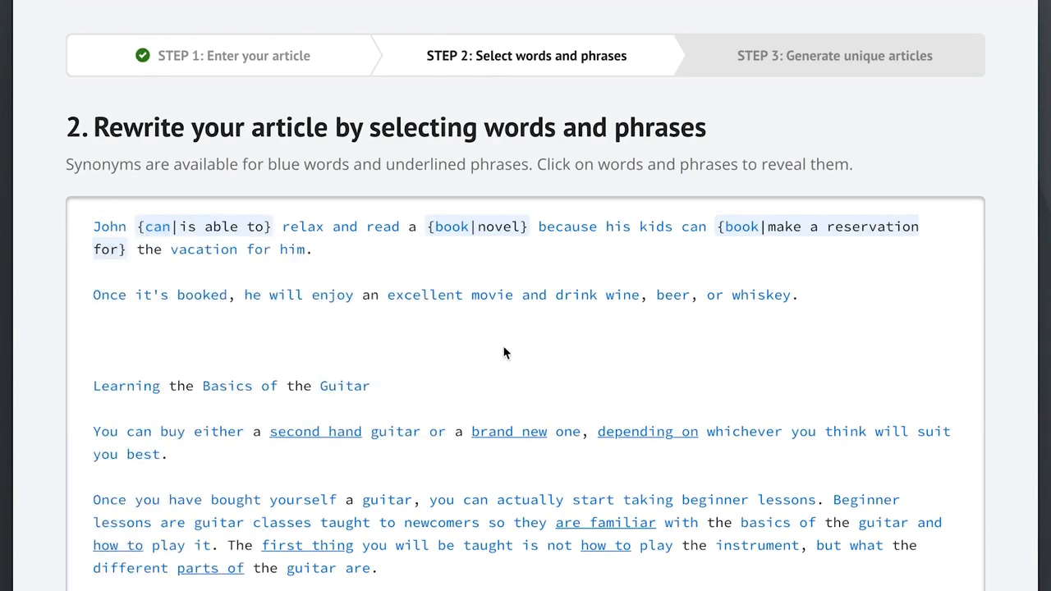
{"action": "left_click", "coordinate": [694, 228]}
{"action": "left_click", "coordinate": [655, 351]}
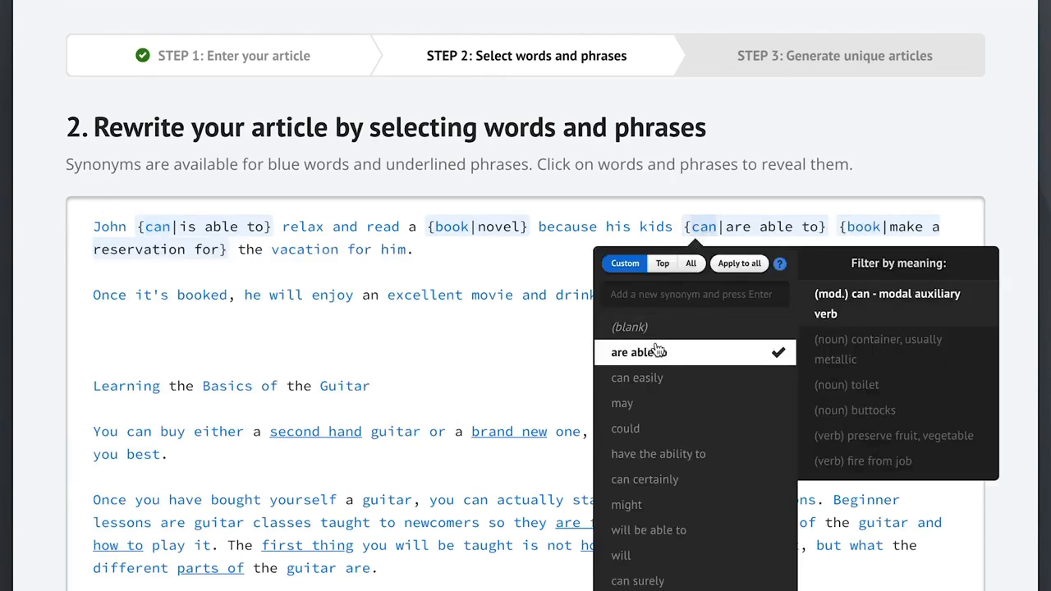
{"action": "left_click", "coordinate": [502, 357]}
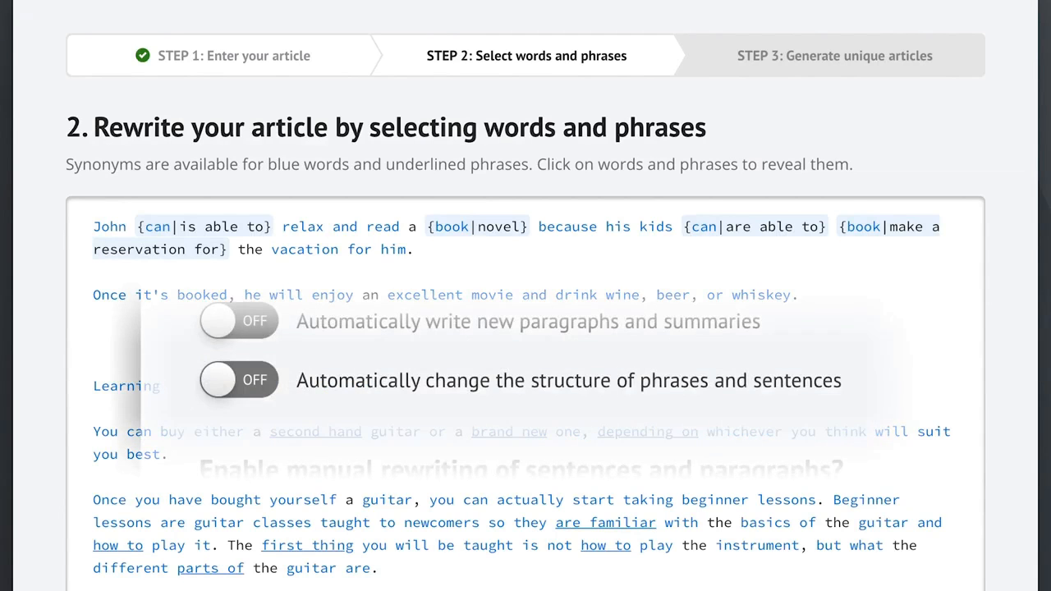
Turn on the option to automatically change the structure of phrases and sentences for the rewrite
{"action": "left_click", "coordinate": [426, 391]}
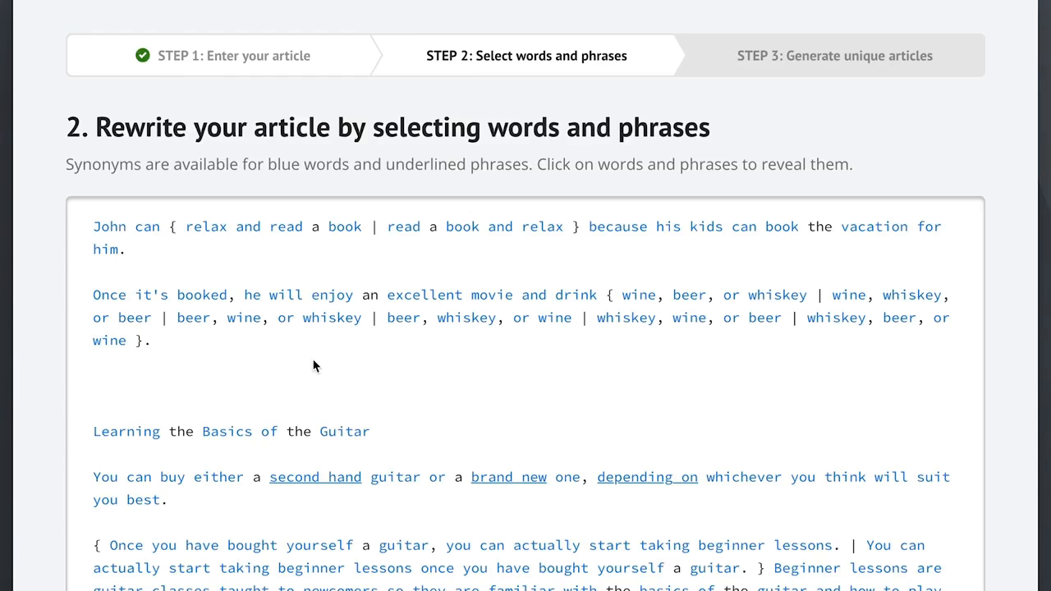
Give the first "wine" its top synonyms plus "sparkling wine", and apply the selection to all instances of the word
{"action": "left_click", "coordinate": [640, 298]}
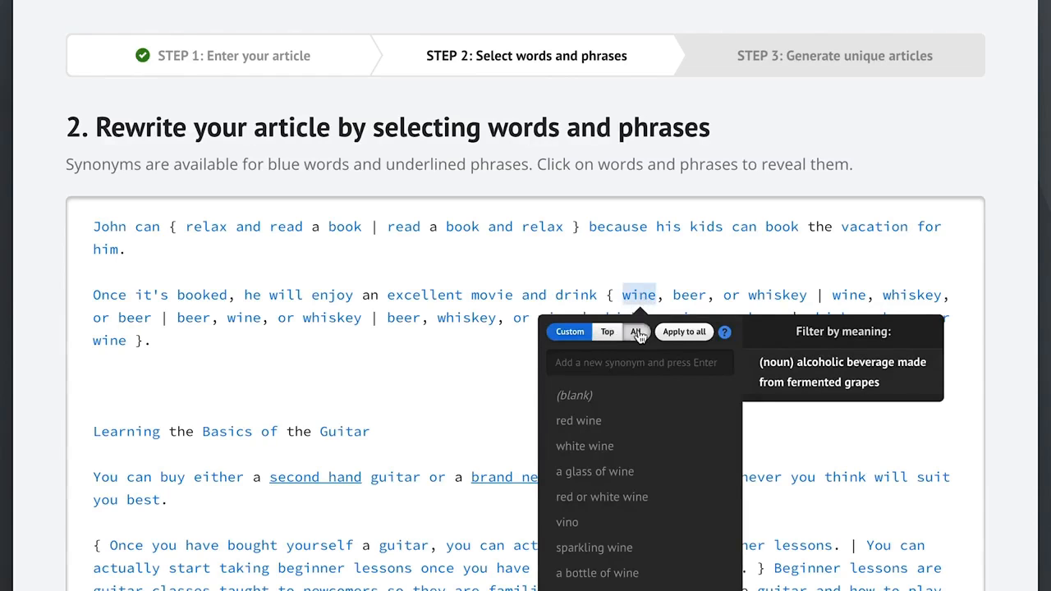
{"action": "left_click", "coordinate": [636, 333]}
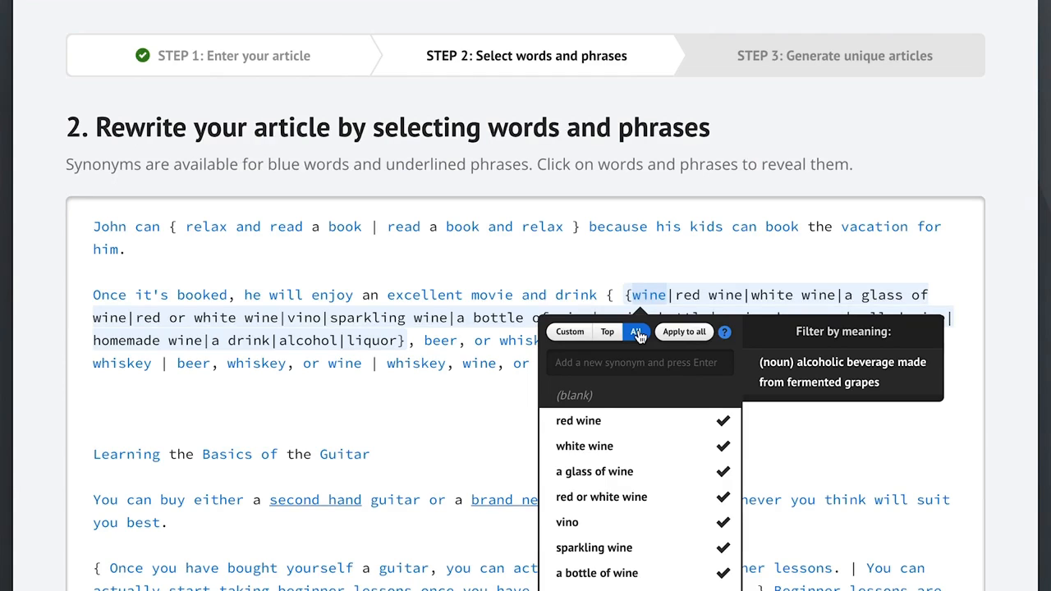
{"action": "left_click", "coordinate": [608, 332]}
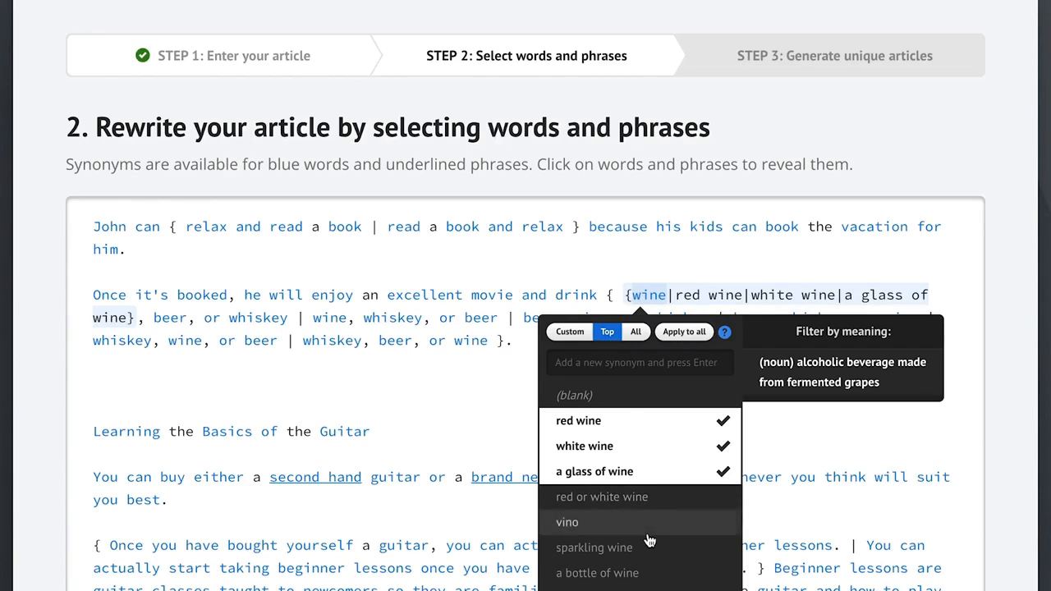
{"action": "left_click", "coordinate": [628, 553]}
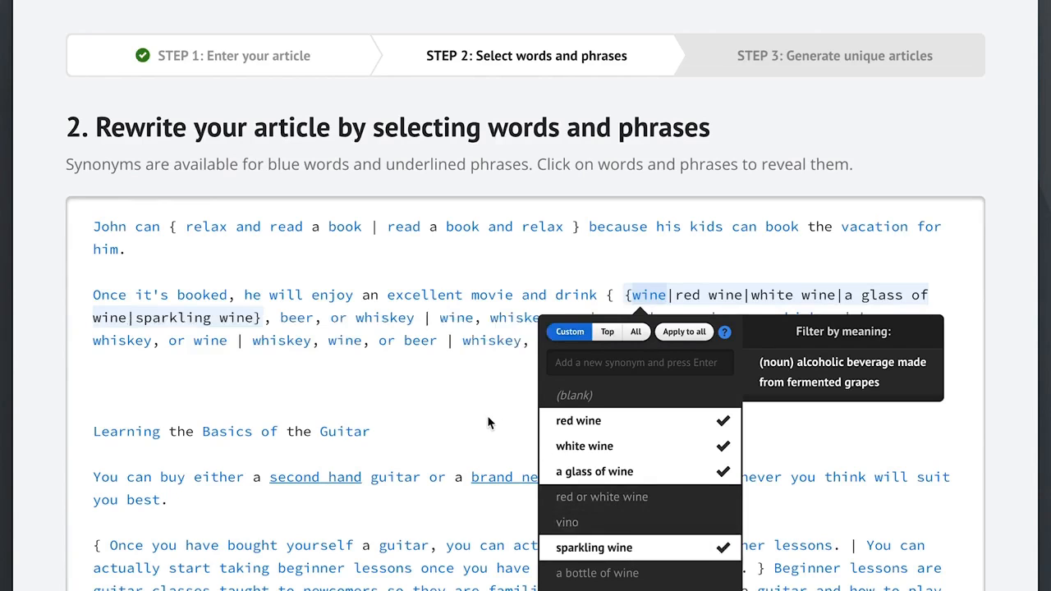
{"action": "left_click", "coordinate": [683, 332]}
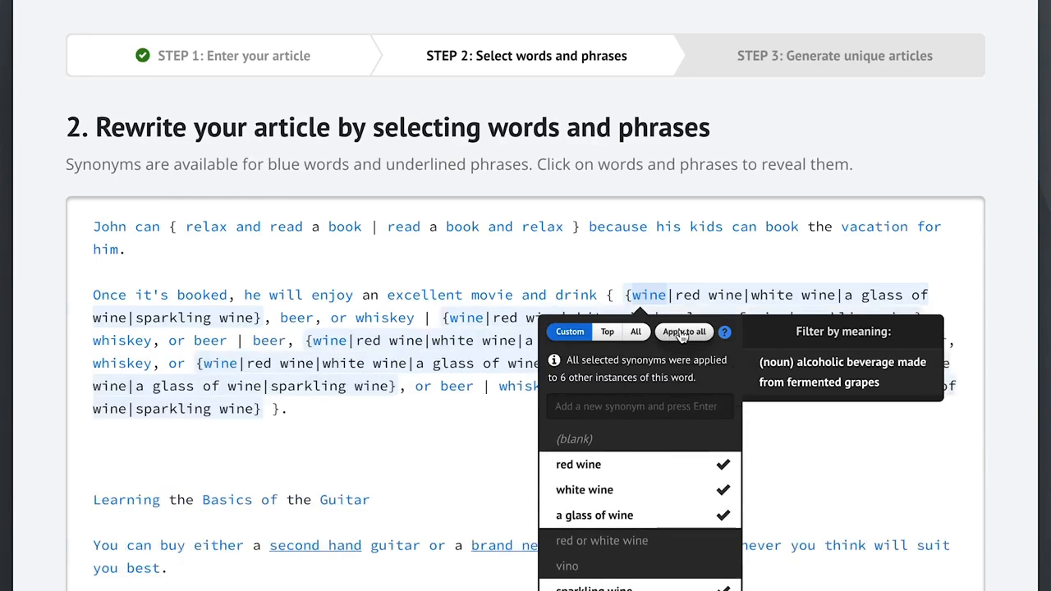
{"action": "left_click", "coordinate": [460, 444]}
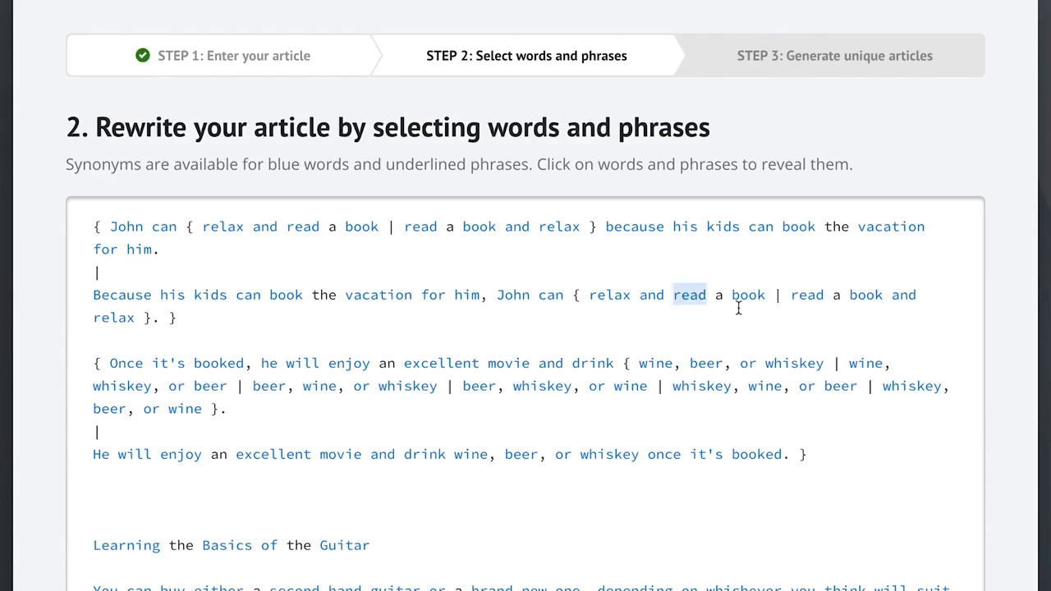
In the rewrite settings, try the most unique and most readable levels, and set the synonym level to recommended
{"action": "scroll", "coordinate": [950, 493], "scroll_direction": "down", "scroll_amount": 6}
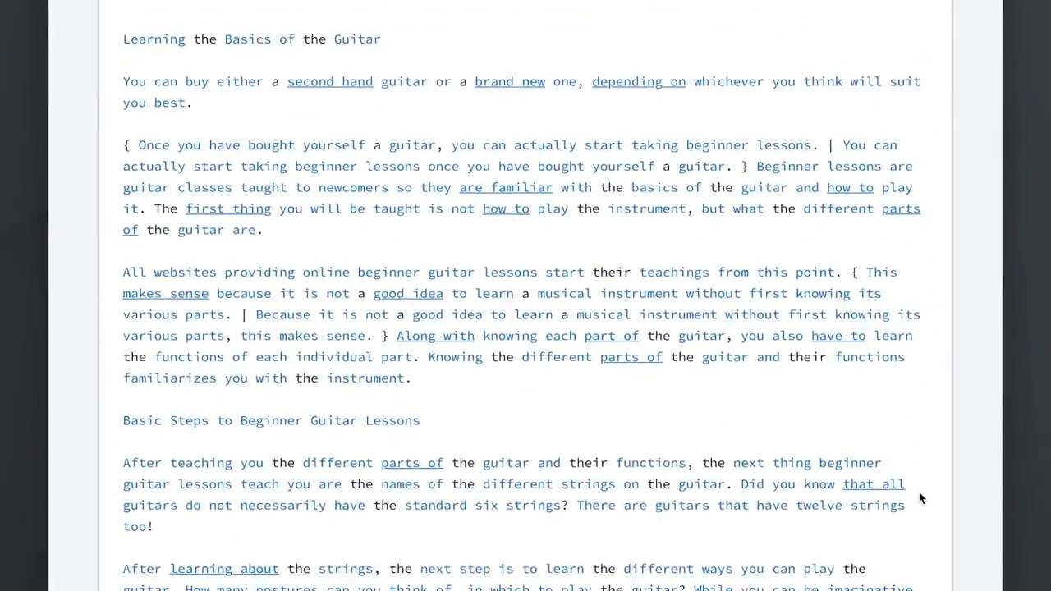
{"action": "scroll", "coordinate": [919, 498], "scroll_direction": "down", "scroll_amount": 10}
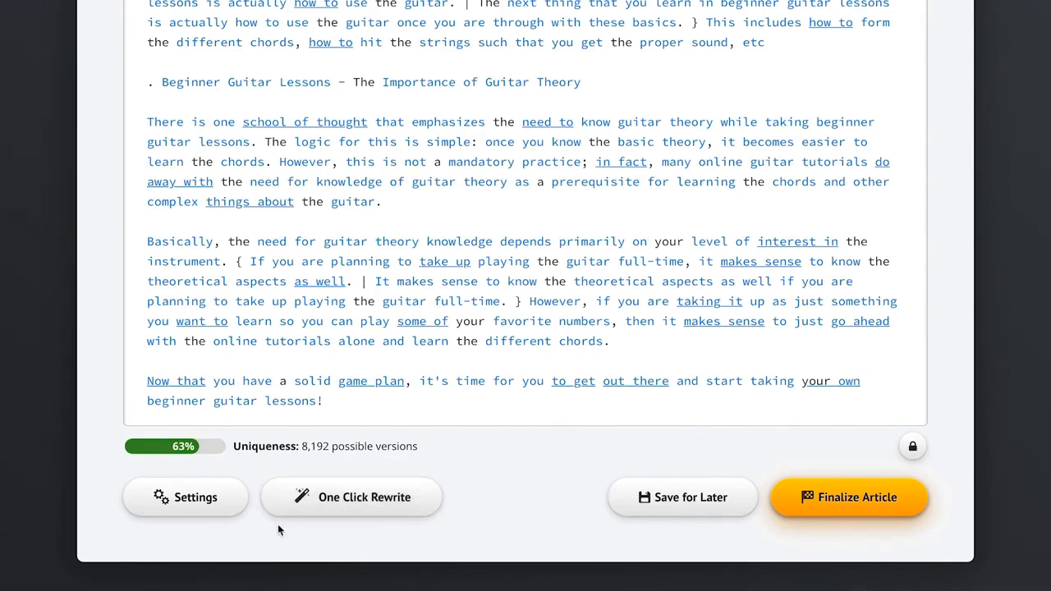
{"action": "left_click", "coordinate": [204, 501]}
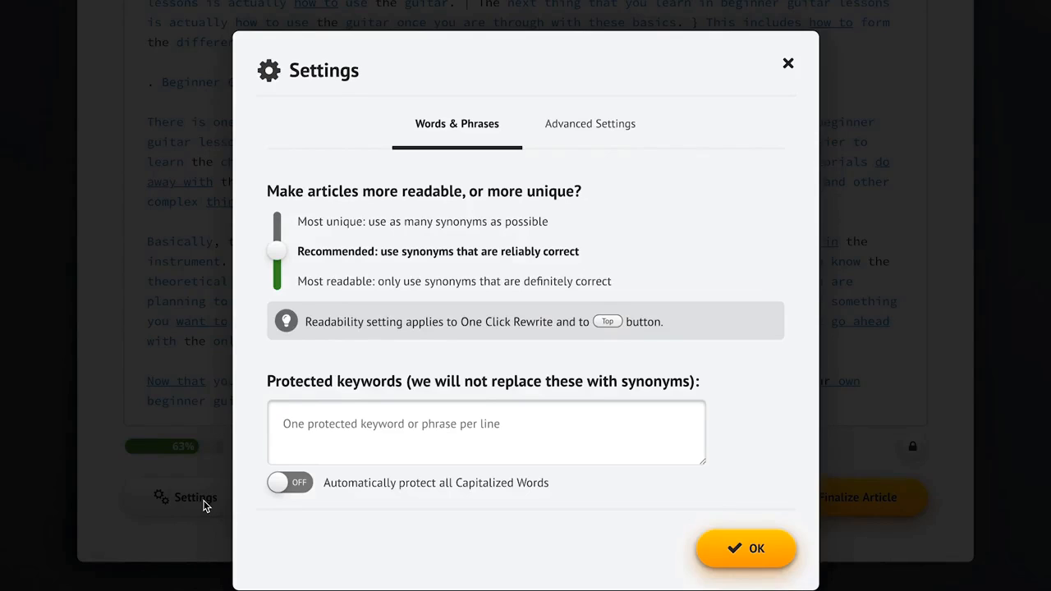
{"action": "left_click", "coordinate": [322, 227]}
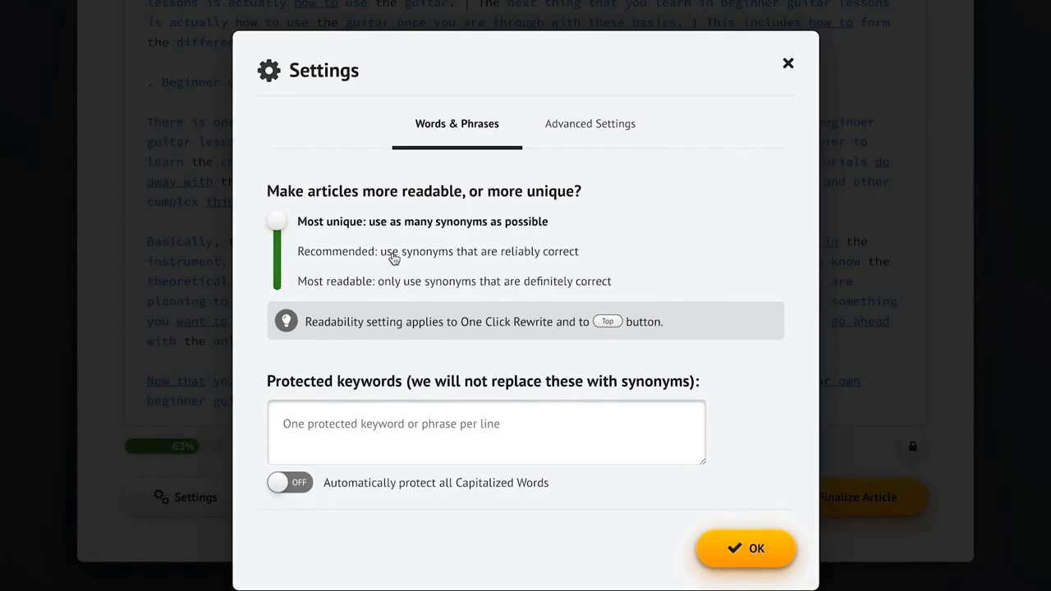
{"action": "left_click", "coordinate": [336, 288]}
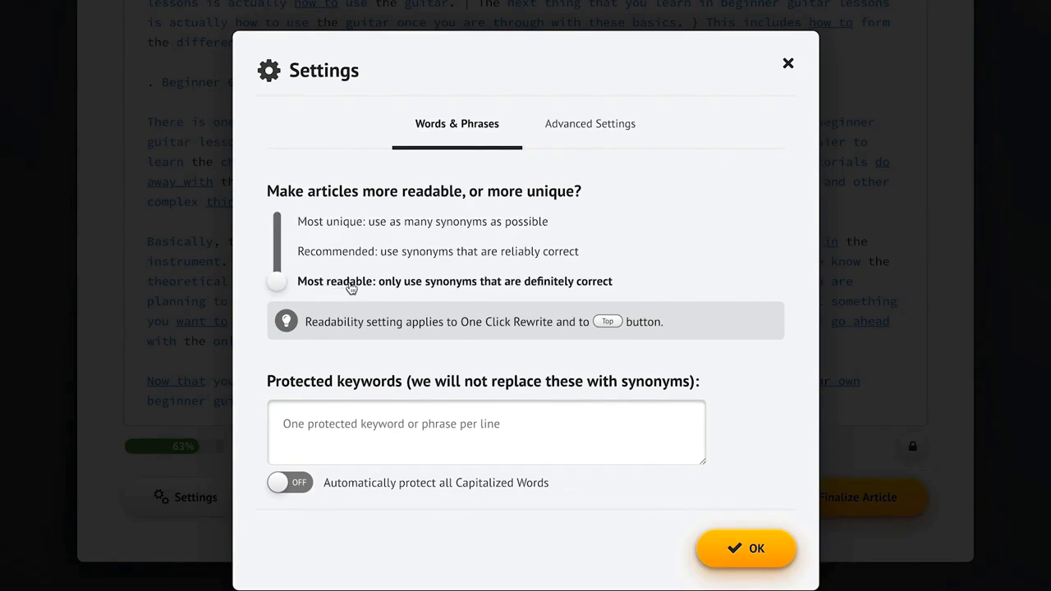
{"action": "left_click", "coordinate": [419, 258]}
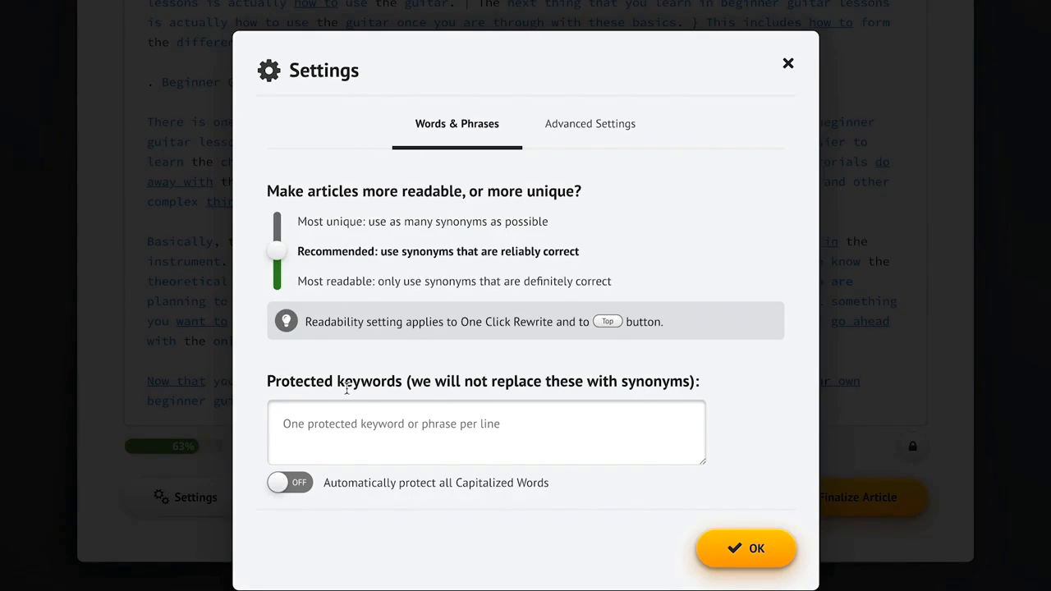
Protect the keyword "Big Burgers" and all capitalized words from synonym replacement, and save the settings
{"action": "left_click", "coordinate": [320, 427]}
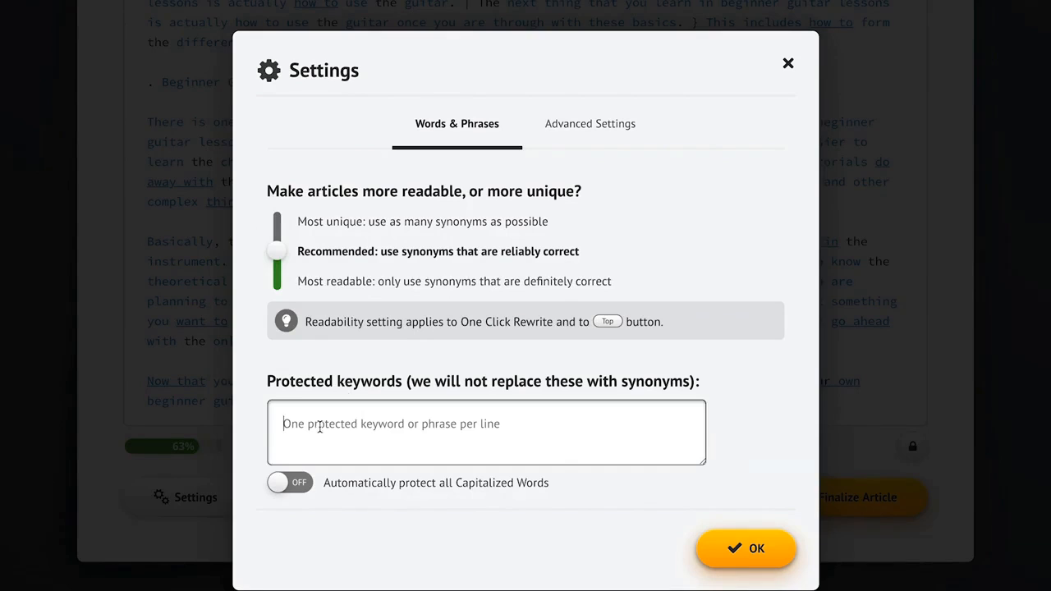
{"action": "type", "text": "Big"}
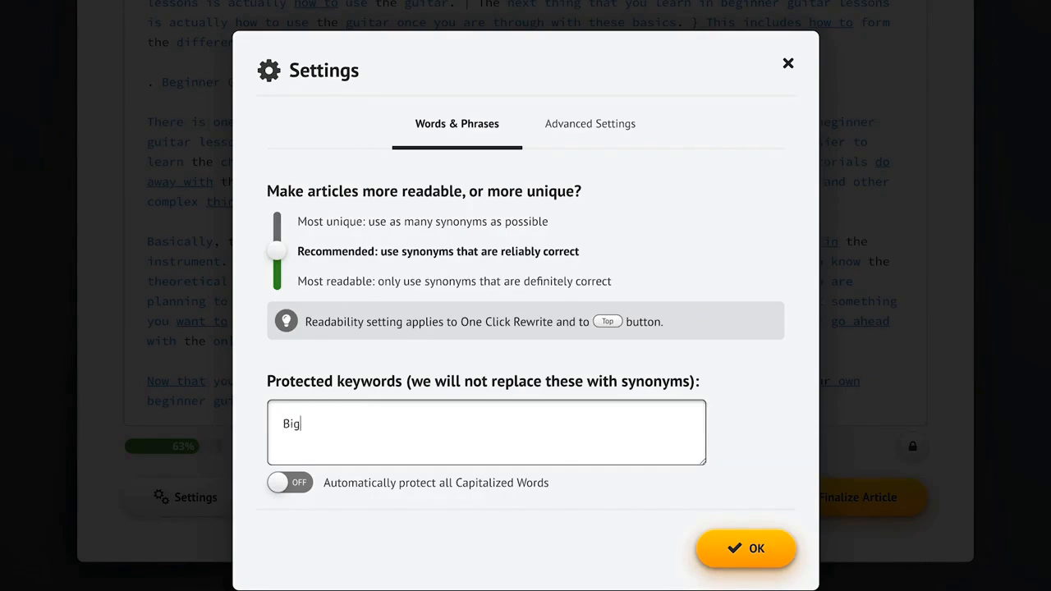
{"action": "type", "text": " Burgers"}
{"action": "left_click", "coordinate": [746, 411]}
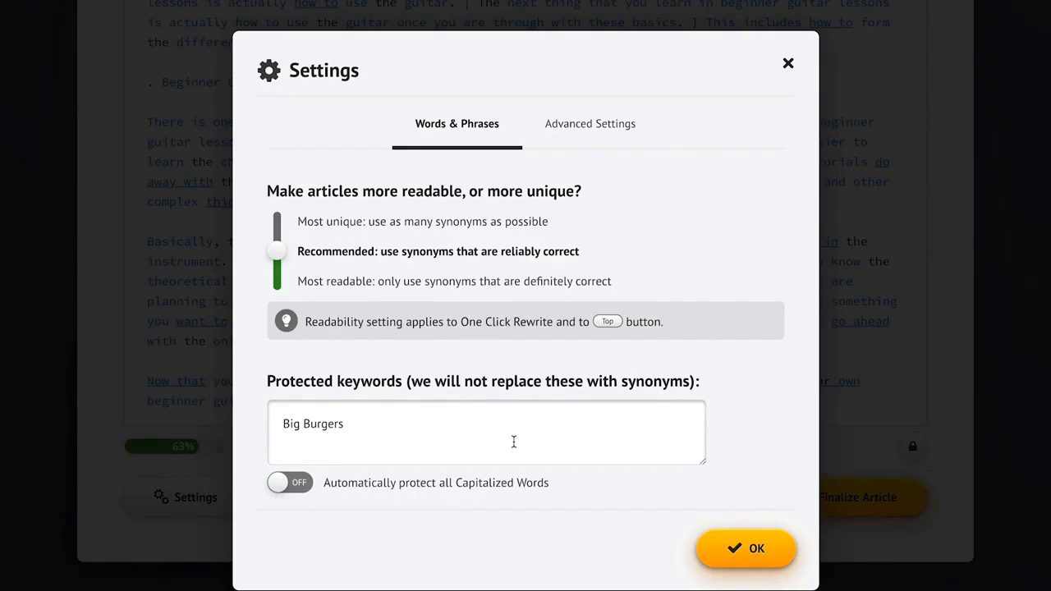
{"action": "left_click", "coordinate": [287, 486]}
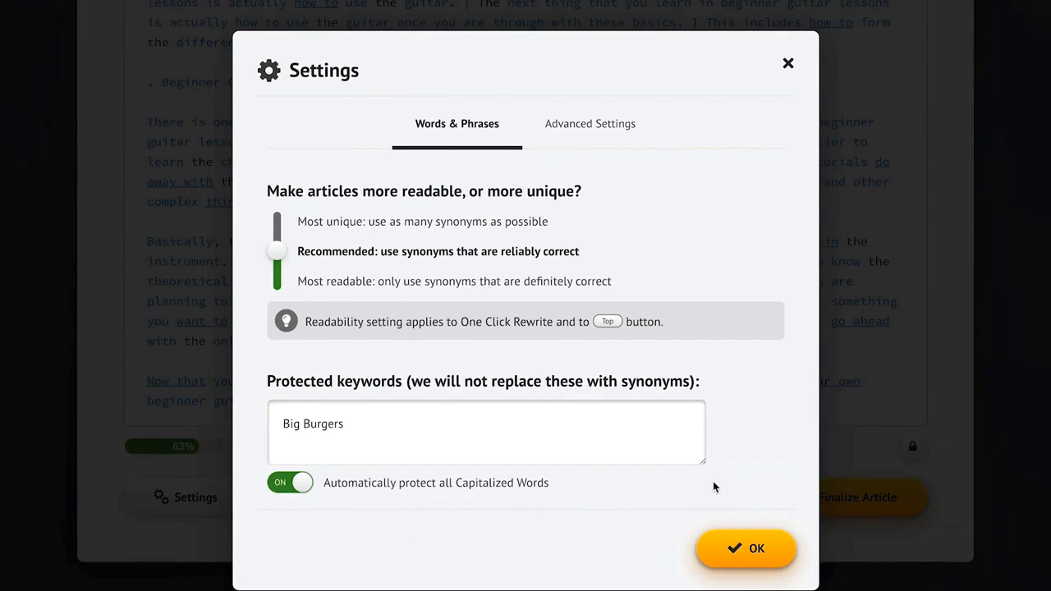
{"action": "left_click", "coordinate": [745, 548]}
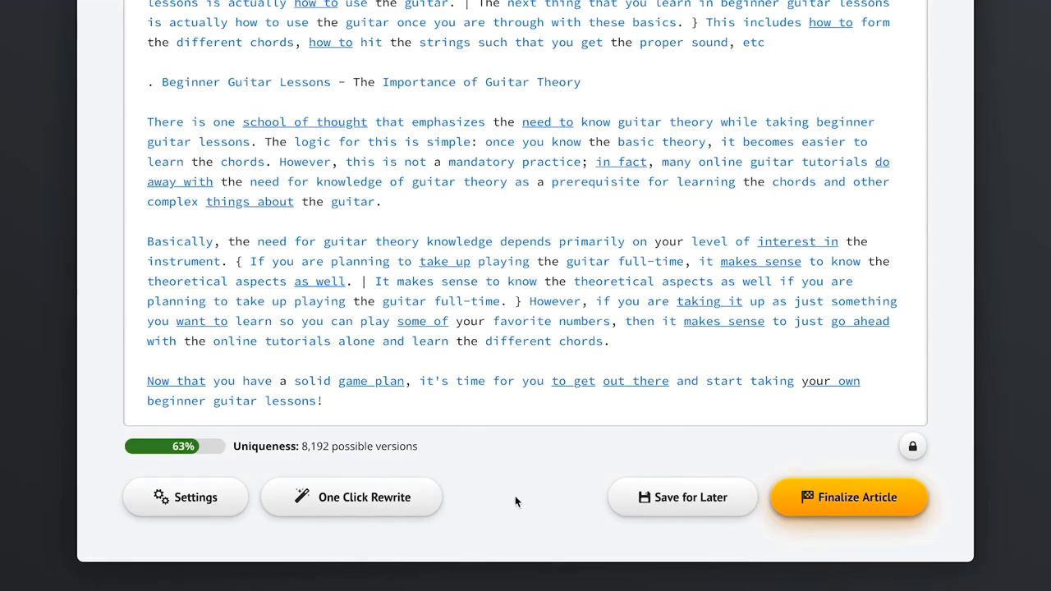
Add synonyms across the whole article with One Click Rewrite and finalize the article
{"action": "left_click", "coordinate": [349, 501]}
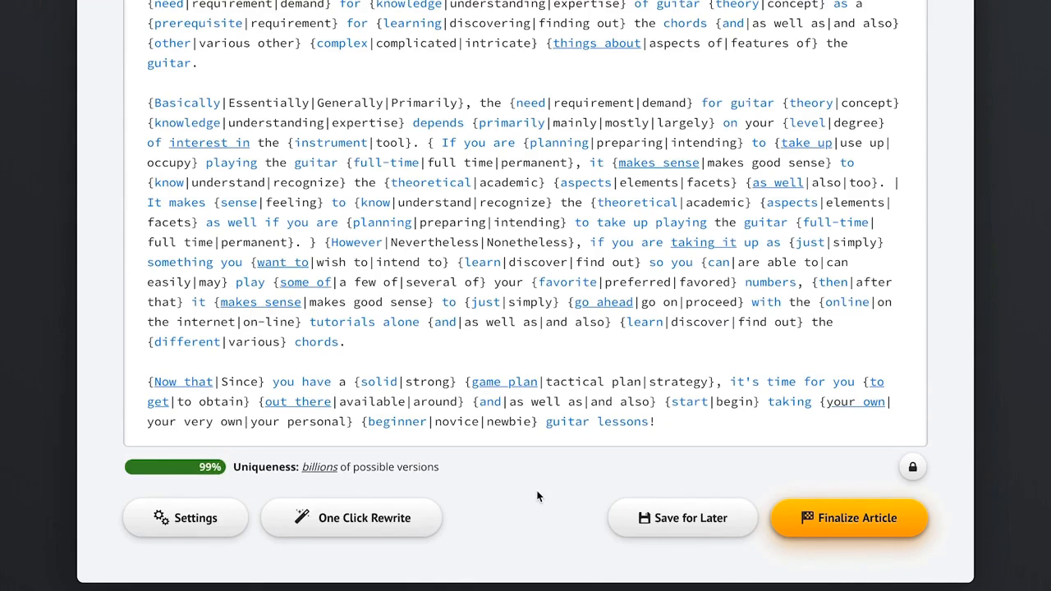
{"action": "left_click", "coordinate": [851, 529]}
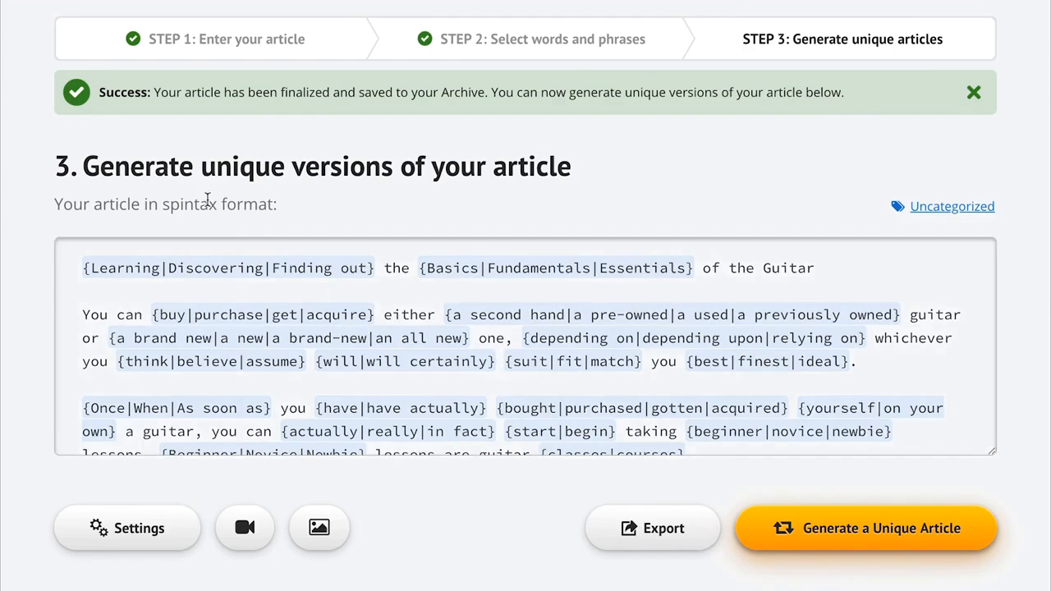
{"action": "double_click", "coordinate": [195, 205]}
{"action": "left_click", "coordinate": [332, 206]}
Fetch relevant videos for the article with the search term "guitar lessons"
{"action": "scroll", "coordinate": [436, 559], "scroll_direction": "down", "scroll_amount": 2}
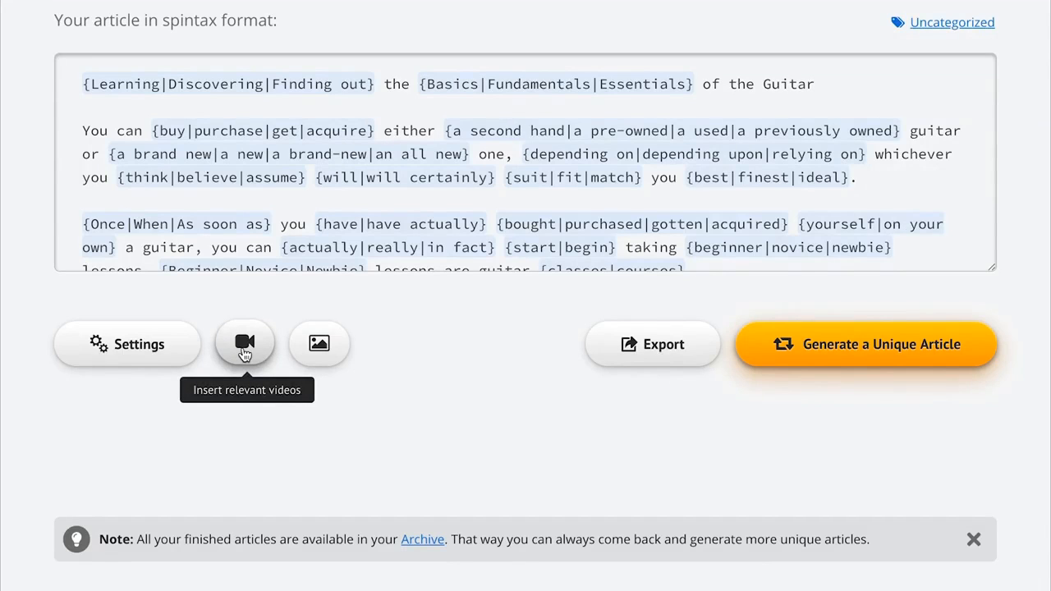
{"action": "left_click", "coordinate": [244, 345]}
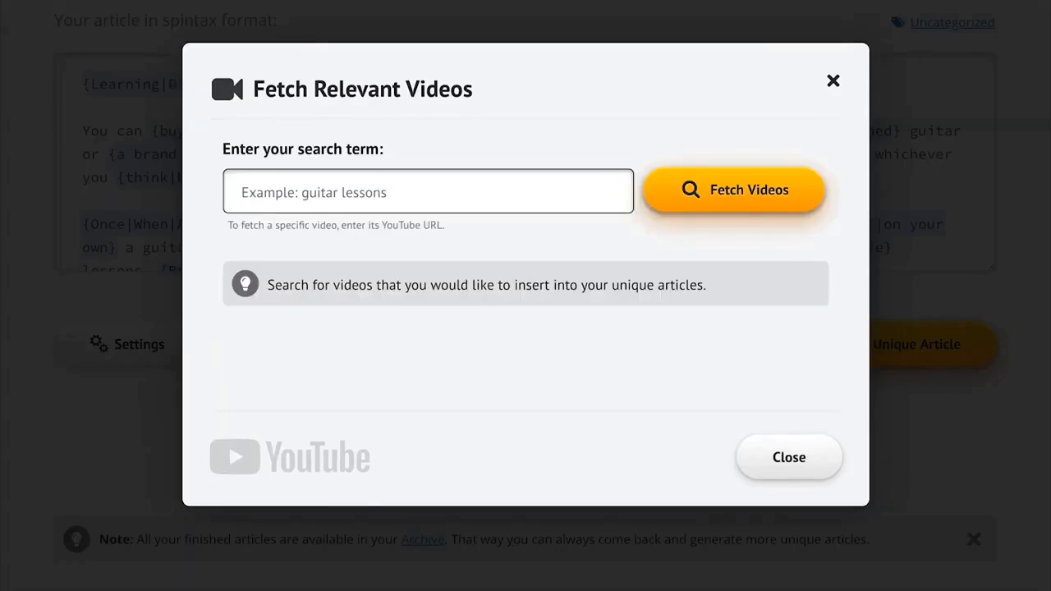
{"action": "type", "text": "guitar lessons"}
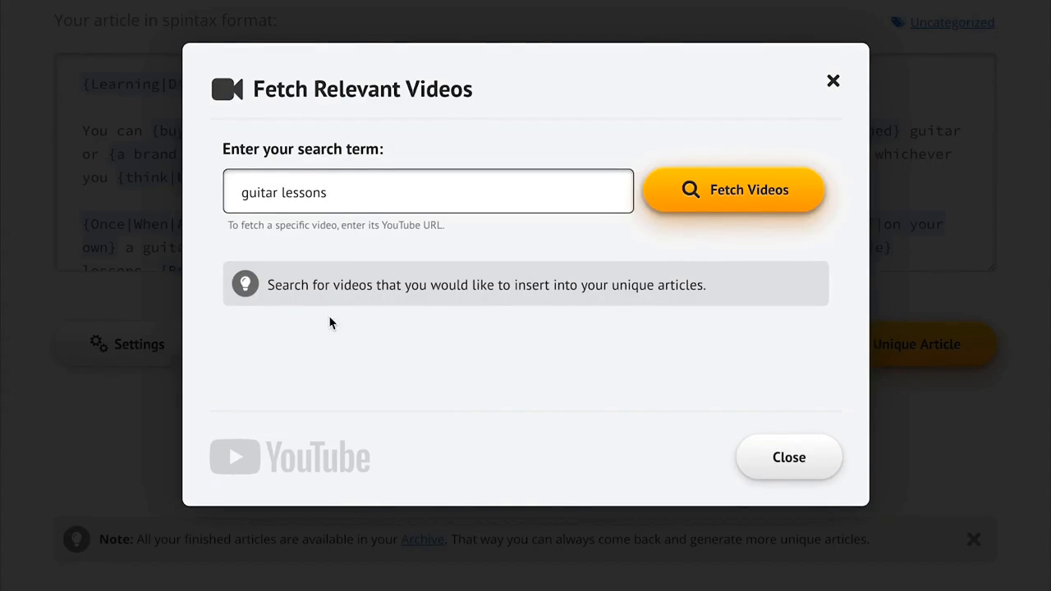
{"action": "left_click", "coordinate": [711, 207]}
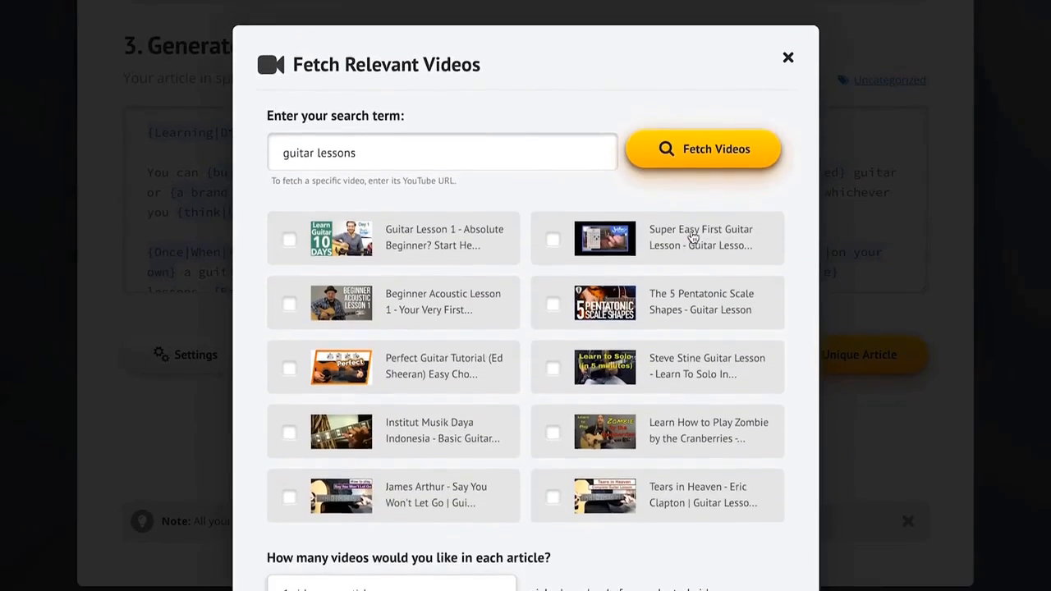
Use the videos Guitar Lesson 1, Beginner Acoustic Lesson 1, Learn How to Play Zombie and Tears in Heaven, with 2 videos per article
{"action": "left_click", "coordinate": [469, 232]}
{"action": "left_click", "coordinate": [473, 281]}
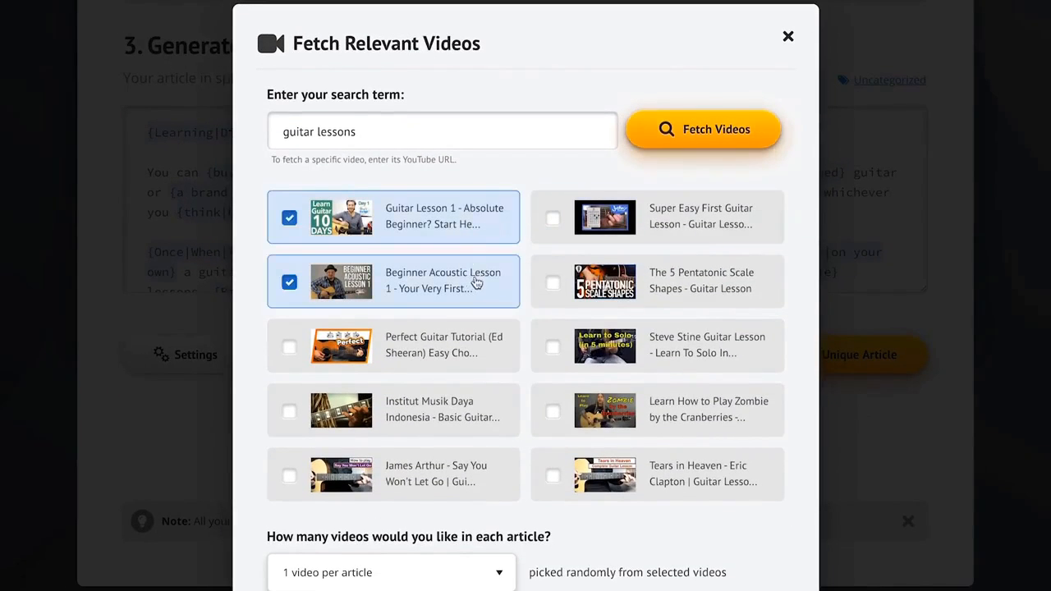
{"action": "left_click", "coordinate": [631, 411]}
{"action": "left_click", "coordinate": [659, 482]}
{"action": "scroll", "coordinate": [727, 550], "scroll_direction": "down", "scroll_amount": 3}
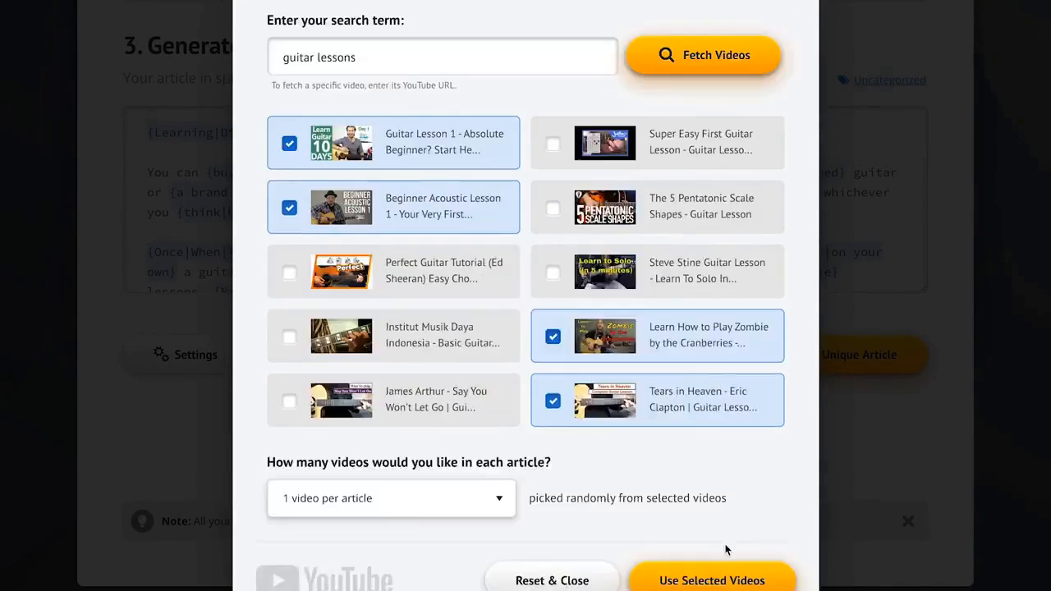
{"action": "left_click", "coordinate": [408, 371]}
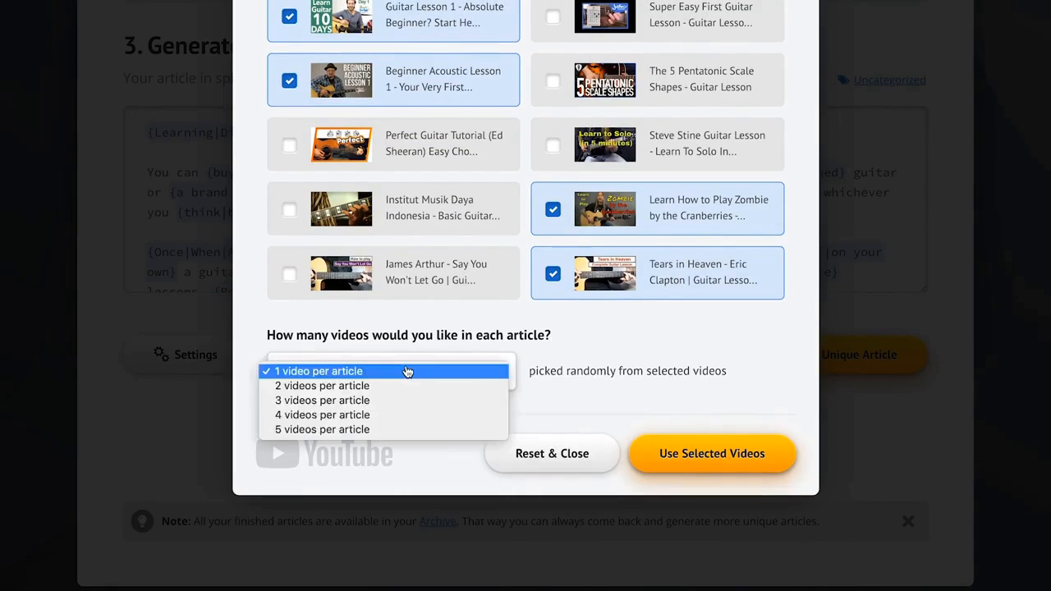
{"action": "left_click", "coordinate": [418, 386]}
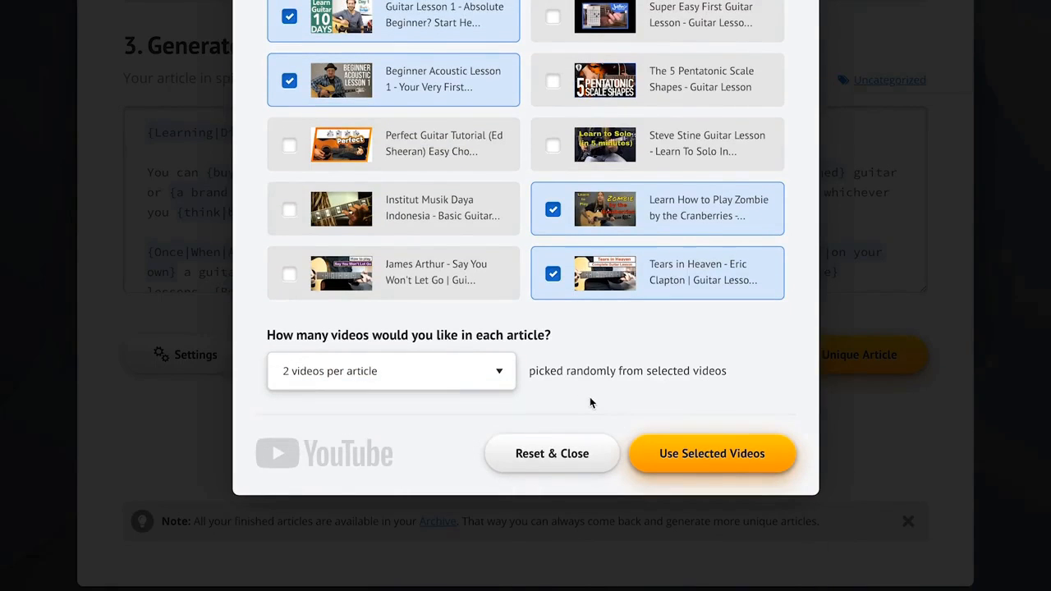
{"action": "left_click", "coordinate": [727, 466]}
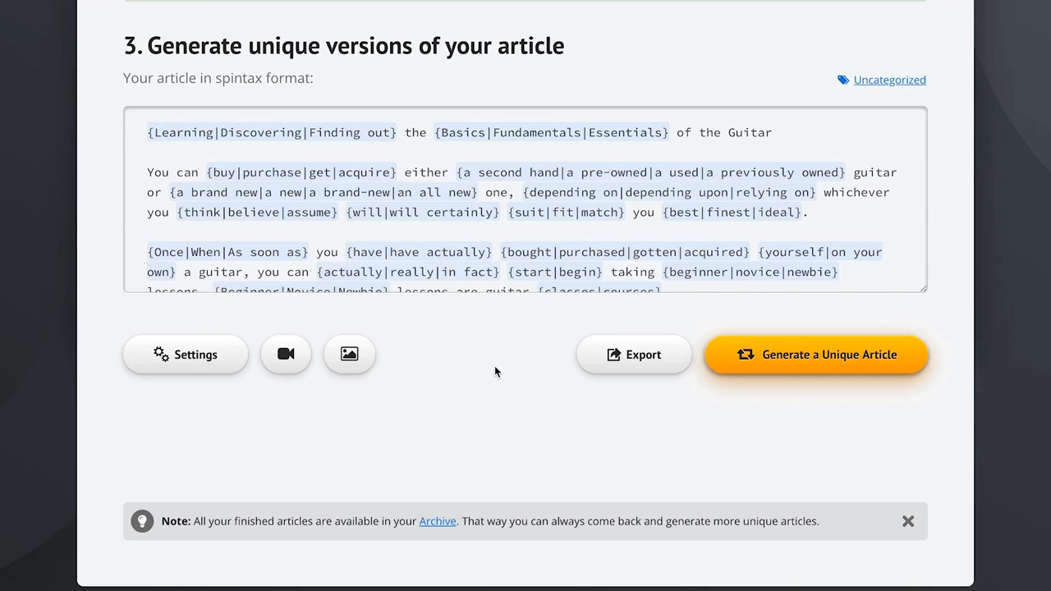
Generate a unique version of the article, preview it with its embedded videos and compare it with the original
{"action": "left_click", "coordinate": [835, 360]}
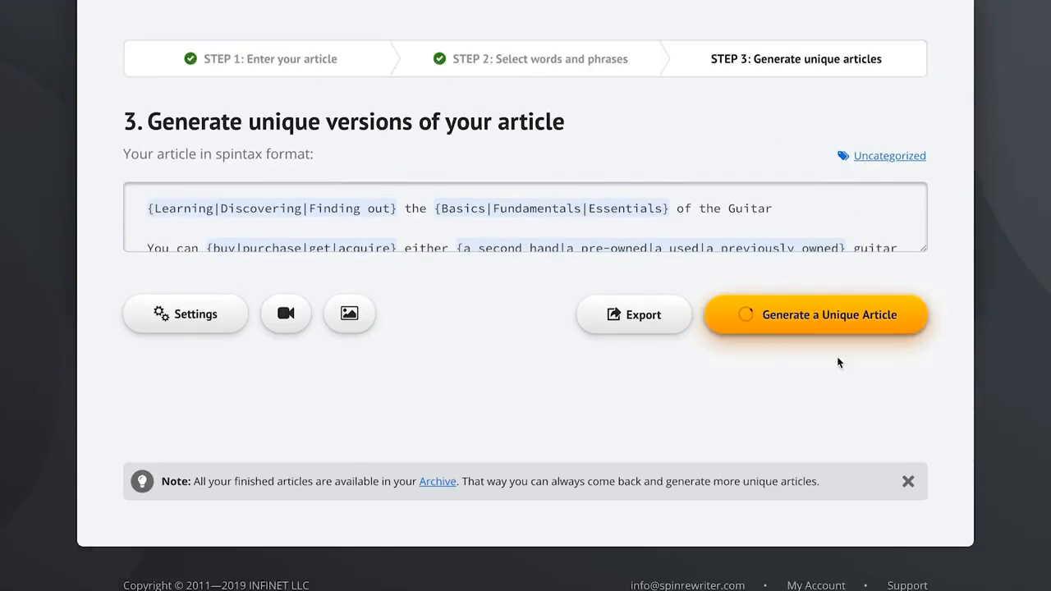
{"action": "scroll", "coordinate": [966, 419], "scroll_direction": "down", "scroll_amount": 2}
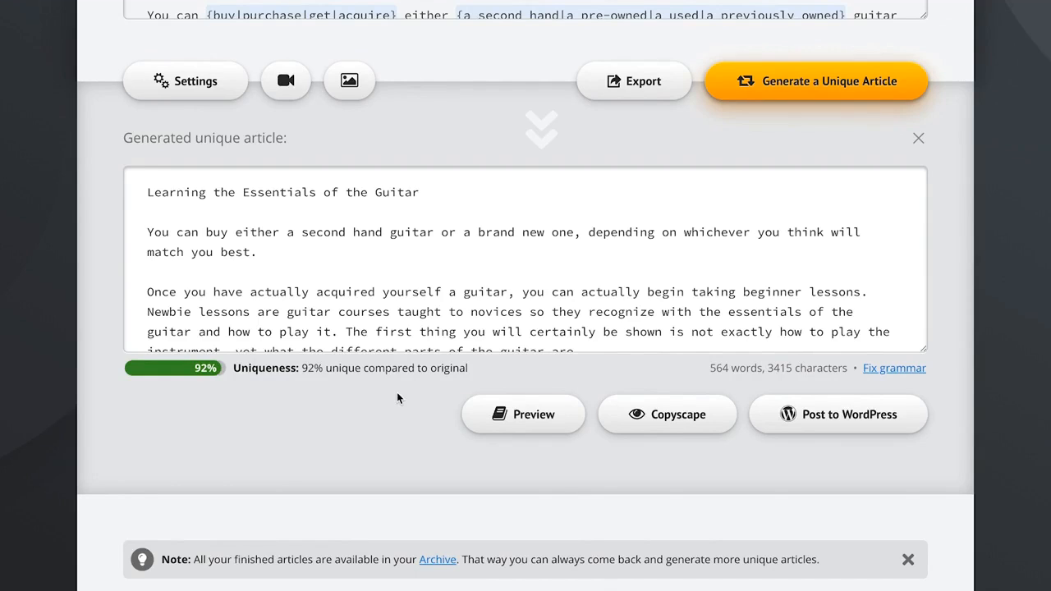
{"action": "left_click", "coordinate": [478, 409]}
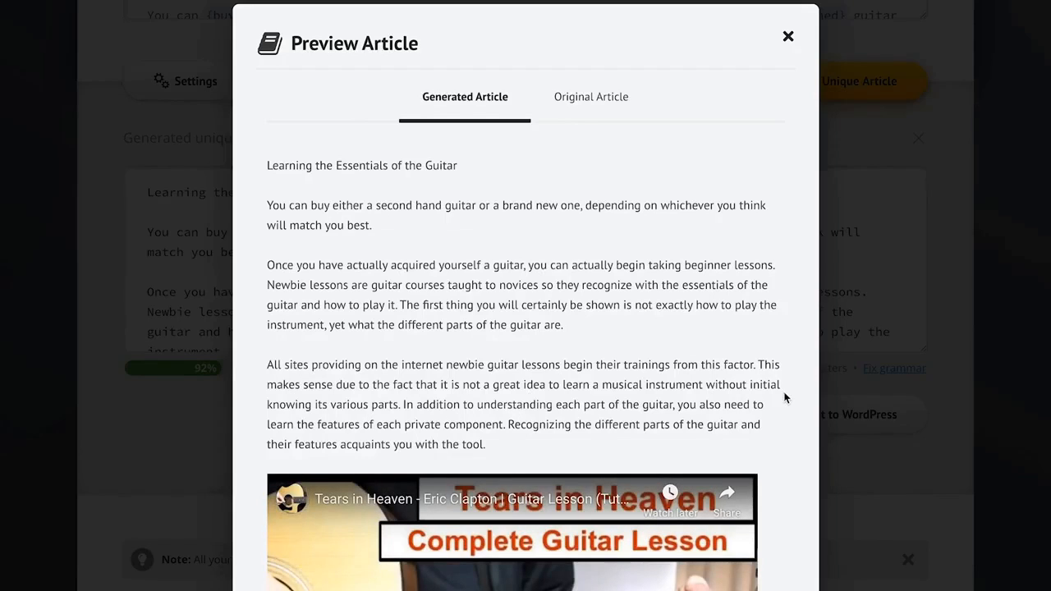
{"action": "scroll", "coordinate": [784, 398], "scroll_direction": "down", "scroll_amount": 6}
{"action": "scroll", "coordinate": [784, 399], "scroll_direction": "down", "scroll_amount": 6}
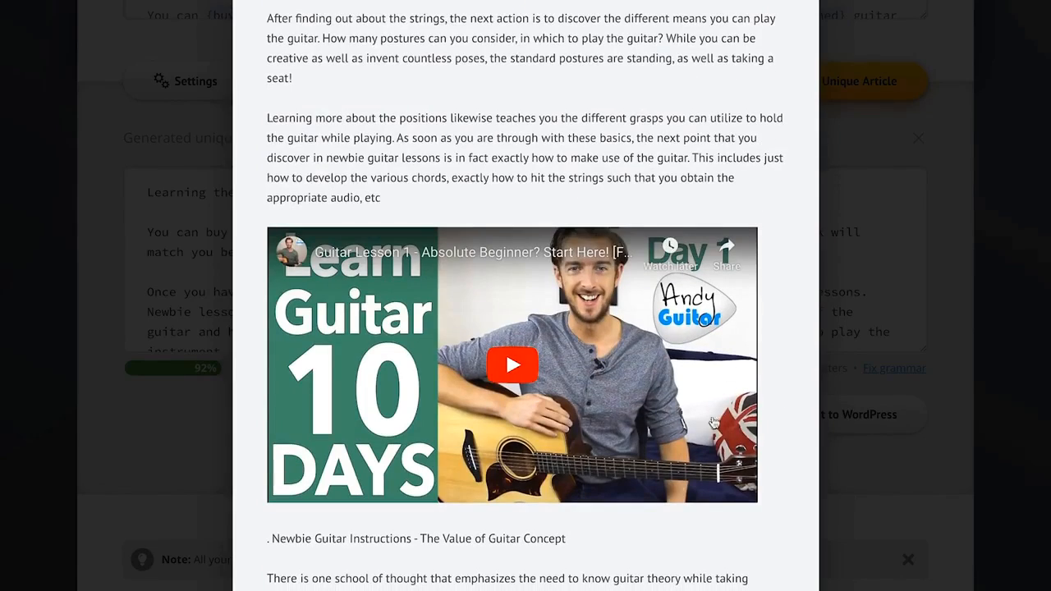
{"action": "scroll", "coordinate": [787, 273], "scroll_direction": "up", "scroll_amount": 12}
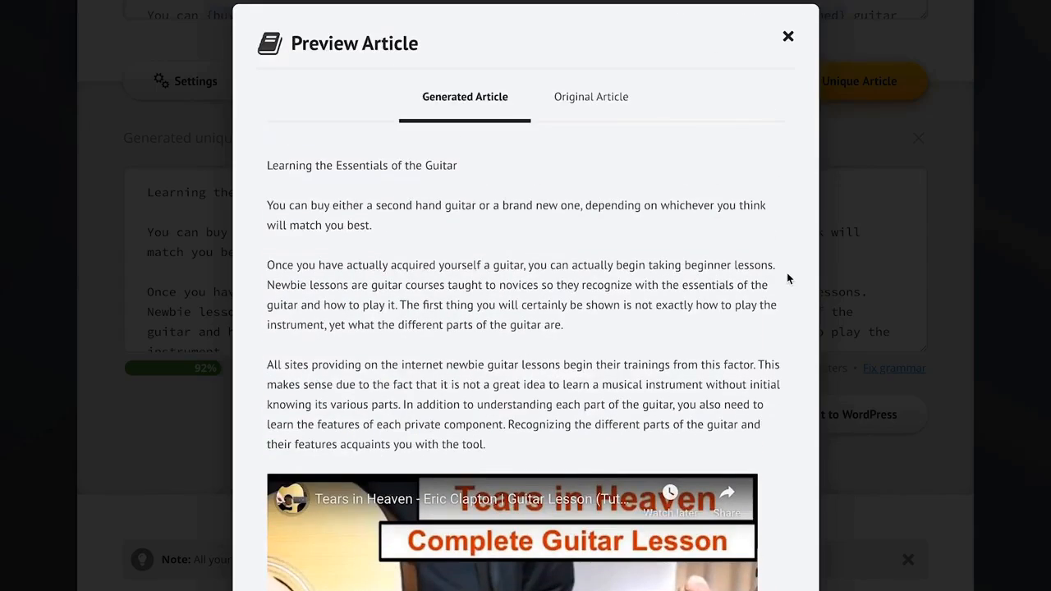
{"action": "left_click", "coordinate": [589, 100]}
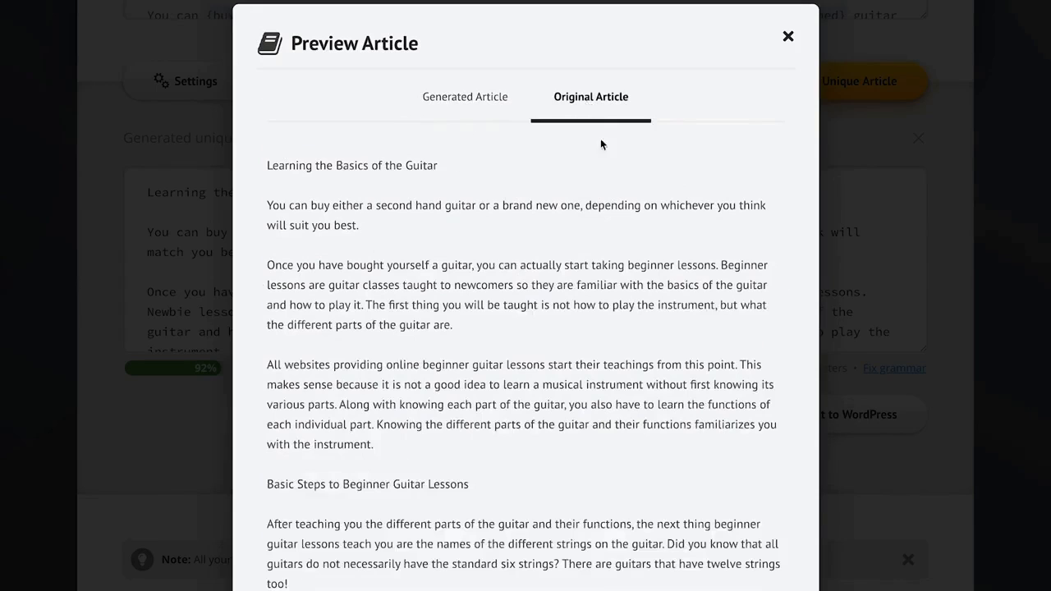
{"action": "left_click", "coordinate": [457, 98]}
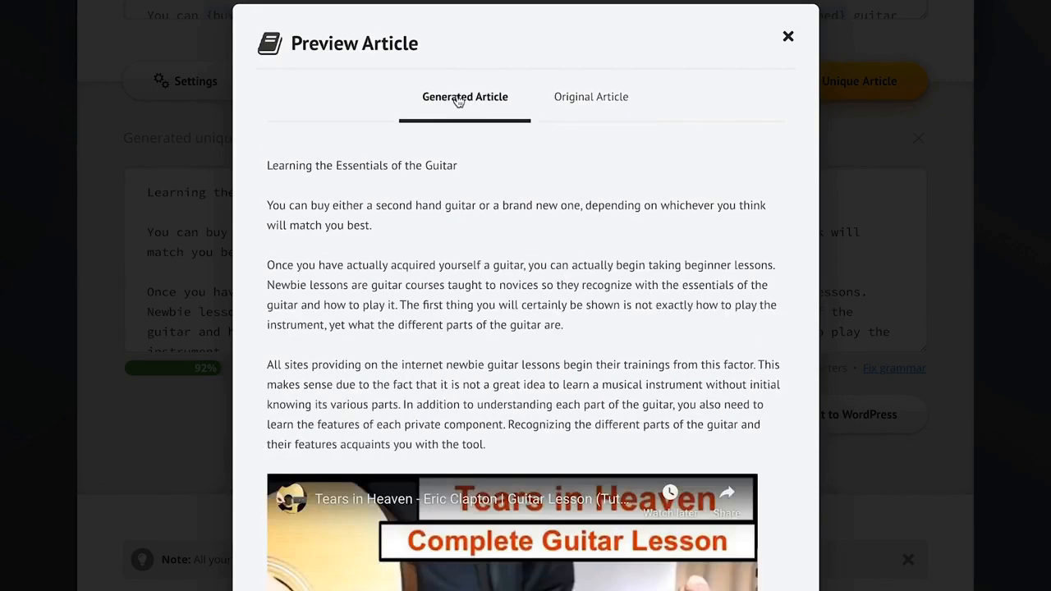
{"action": "left_click", "coordinate": [864, 488]}
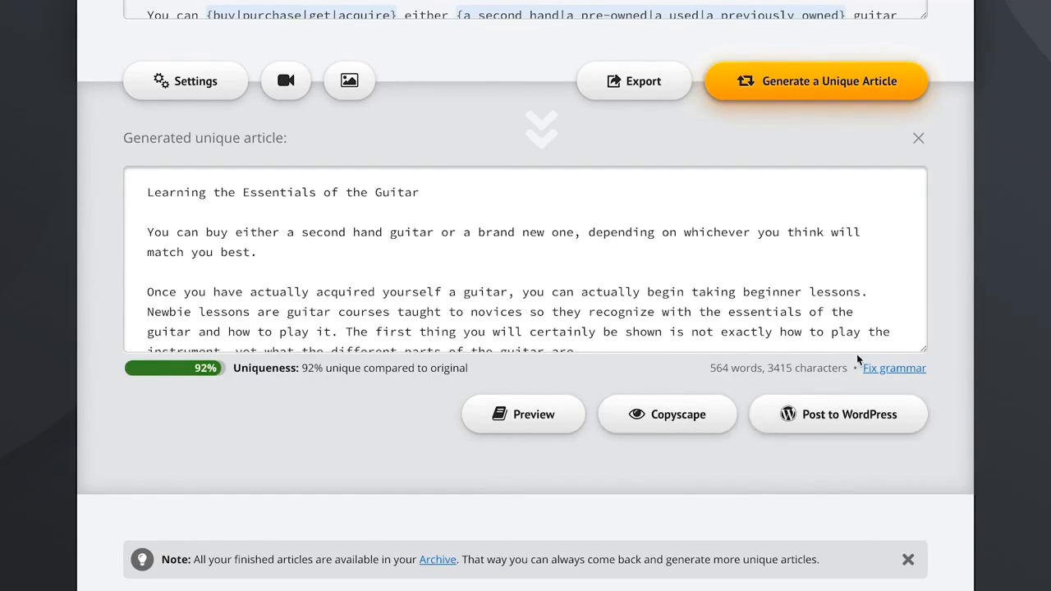
Publish the generated article right away on the connected WordPress website and go to the site
{"action": "left_click", "coordinate": [907, 418]}
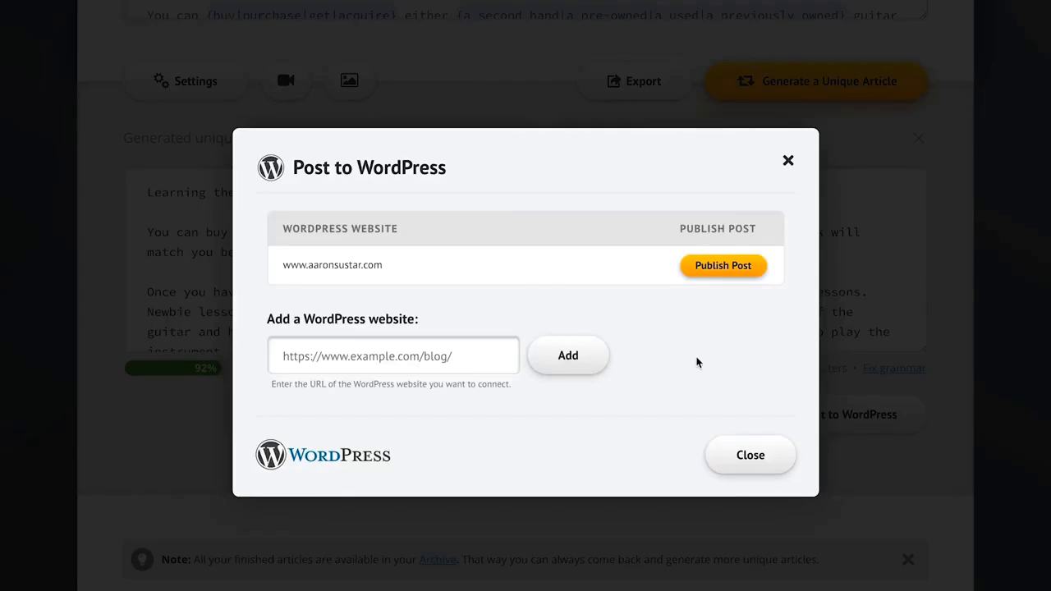
{"action": "mouse_move", "coordinate": [515, 278]}
{"action": "left_click", "coordinate": [741, 268]}
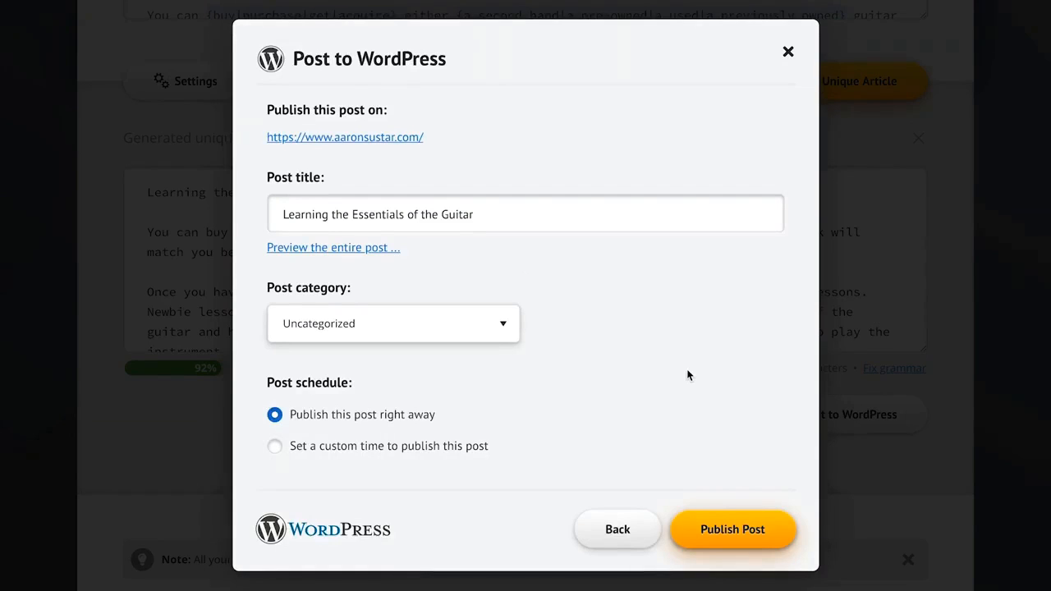
{"action": "scroll", "coordinate": [718, 427], "scroll_direction": "down", "scroll_amount": 1}
{"action": "left_click", "coordinate": [746, 503]}
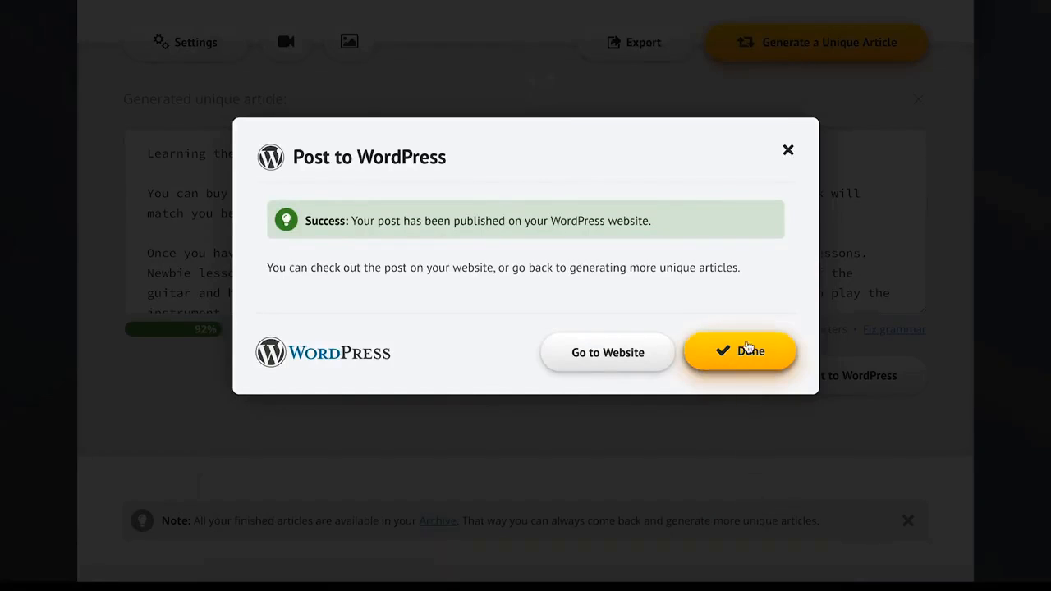
{"action": "left_click", "coordinate": [612, 355]}
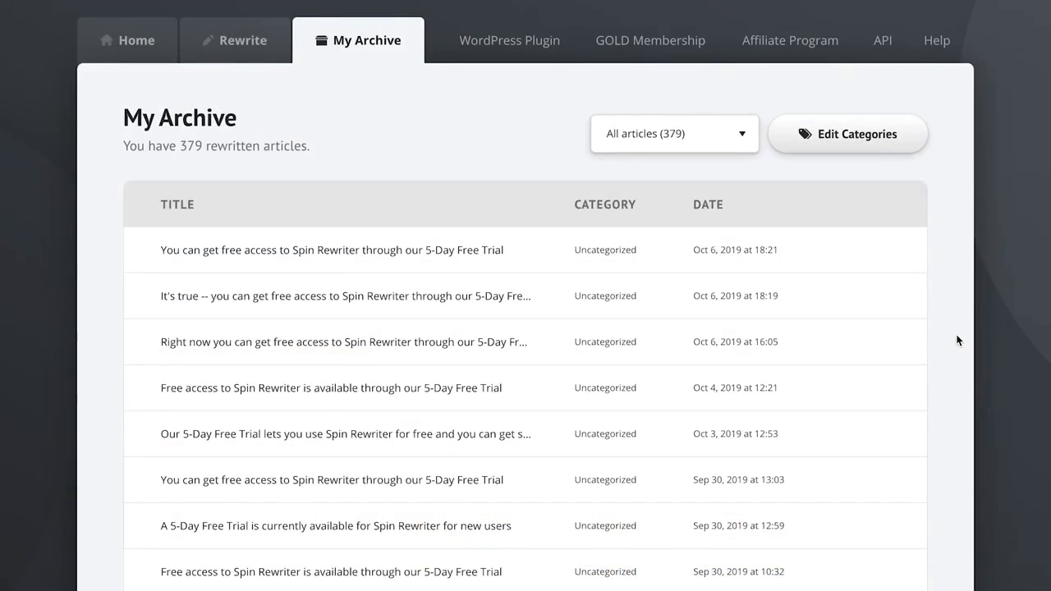
View the category filter options in the article archive and select all listed articles
{"action": "left_click", "coordinate": [663, 141]}
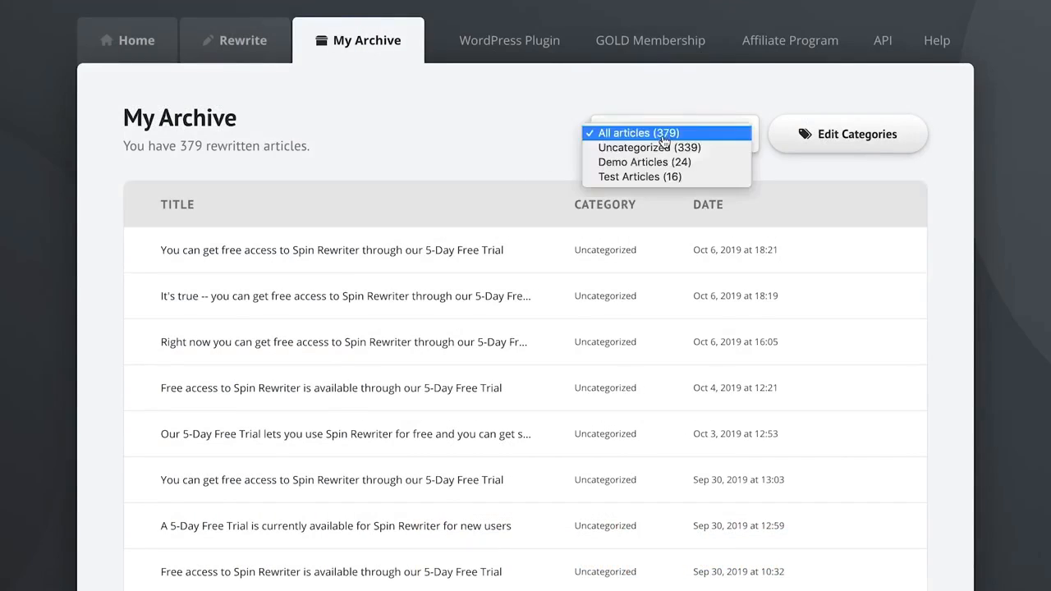
{"action": "left_click", "coordinate": [493, 143]}
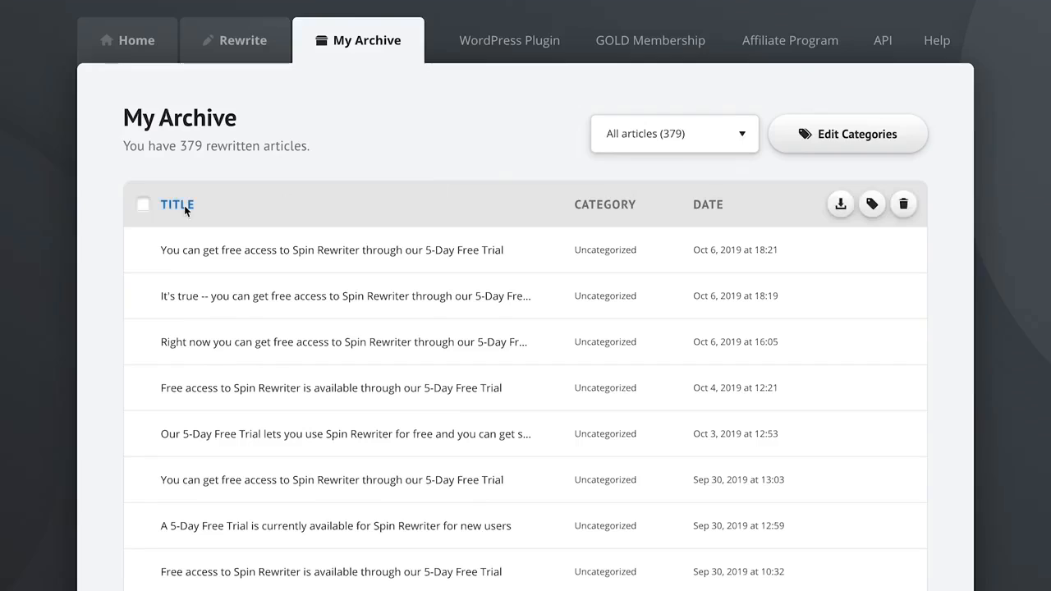
{"action": "left_click", "coordinate": [142, 204]}
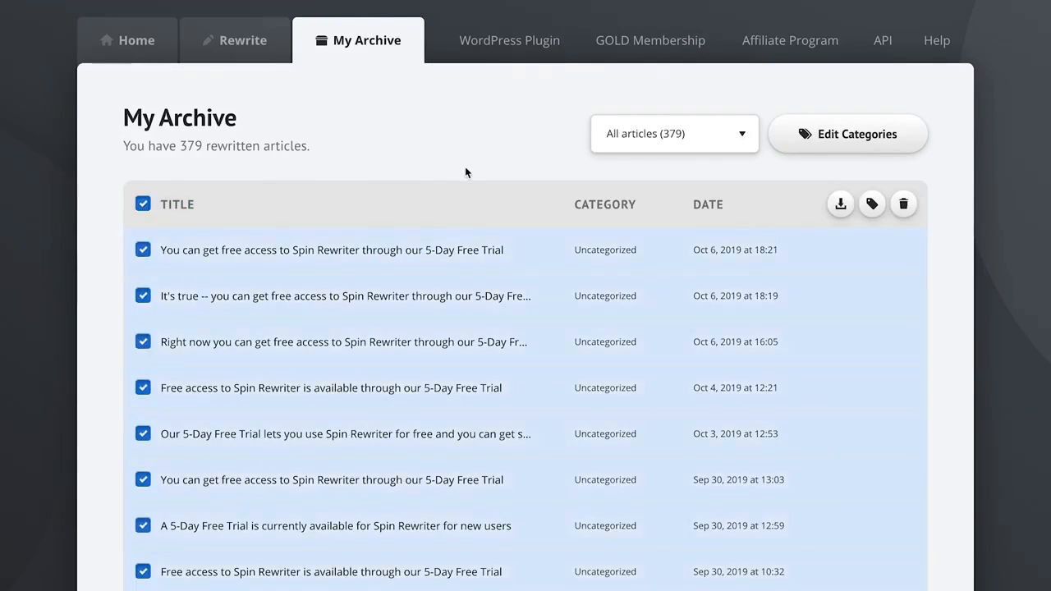